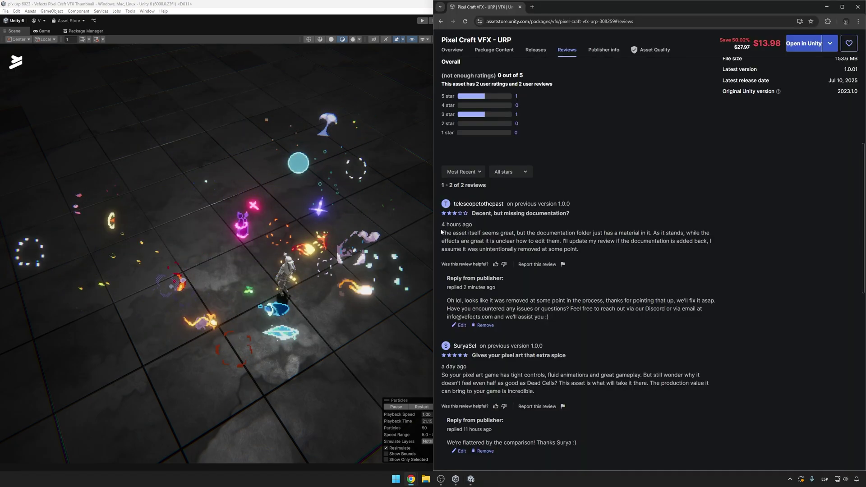
Step: Read the review about the missing documentation and switch to the Unity project
drag(441, 230, 582, 248)
click(590, 248)
click(827, 7)
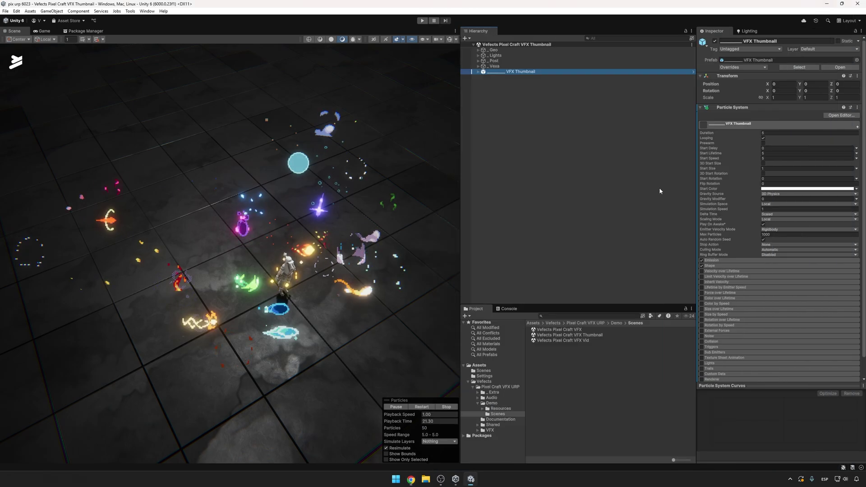
Step: Open the package's Documentation folder and inspect the del material inside it
click(504, 420)
click(556, 330)
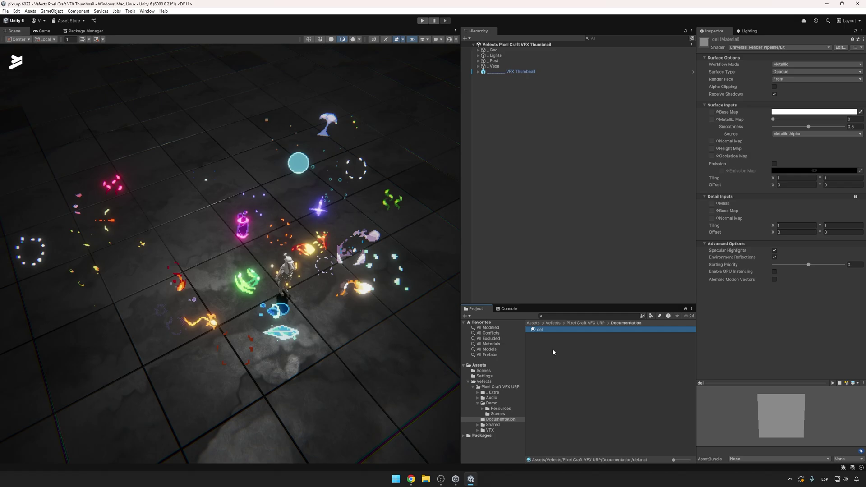
Step: Select the VFX Thumbnail object and preview its particle effects playing in the scene
click(540, 113)
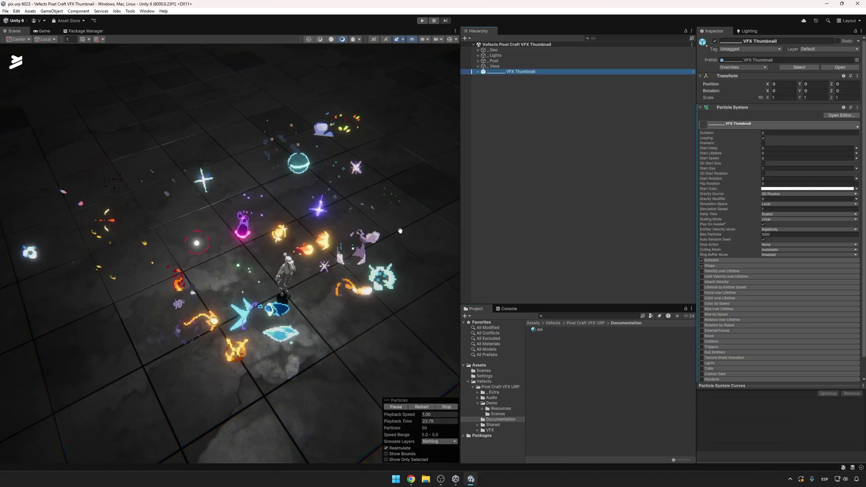
alt+drag(420, 234, 405, 235)
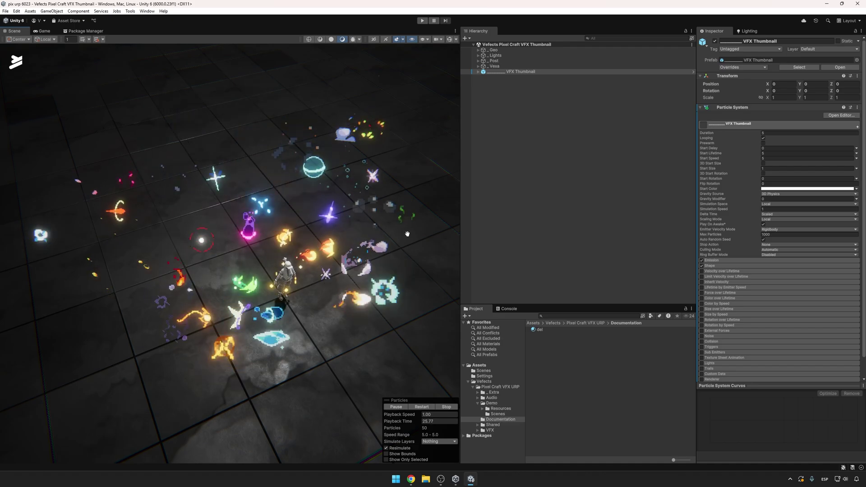
right_drag(408, 234, 407, 236)
scroll(417, 236, up, 2)
click(519, 66)
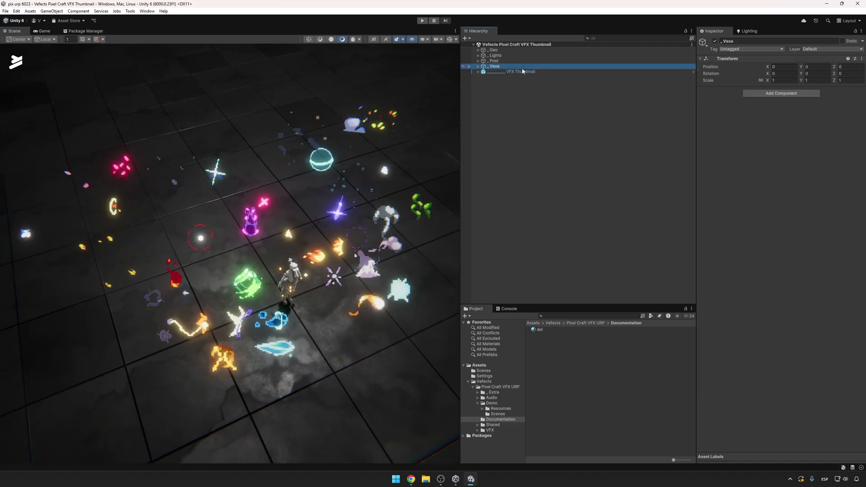
click(520, 72)
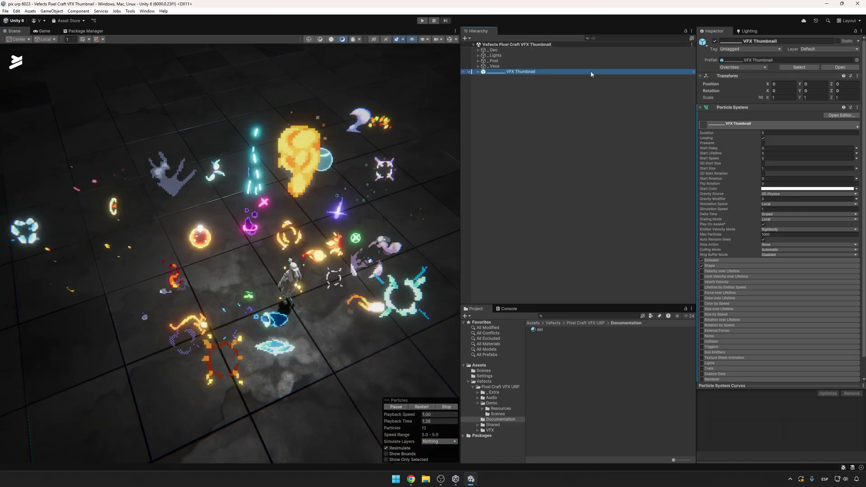
Step: Show the contents of the Demo Scenes folder and expand the VFX Thumbnail object to list its effects
click(497, 414)
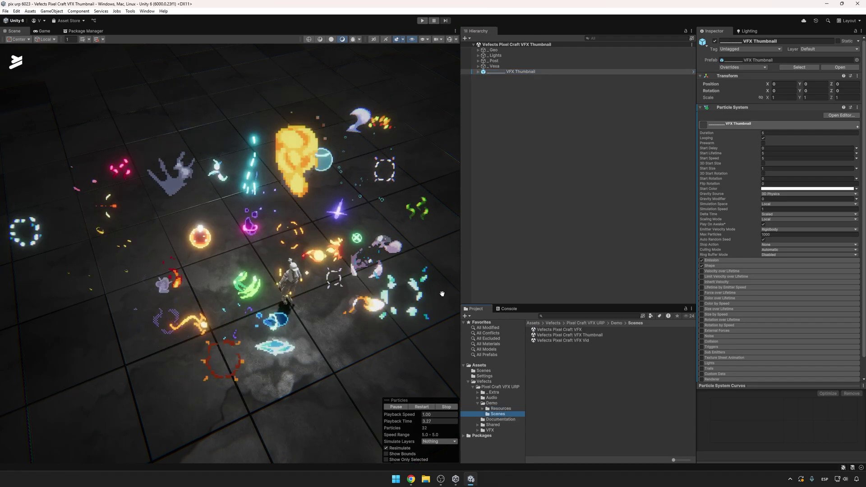
scroll(393, 230, down, 2)
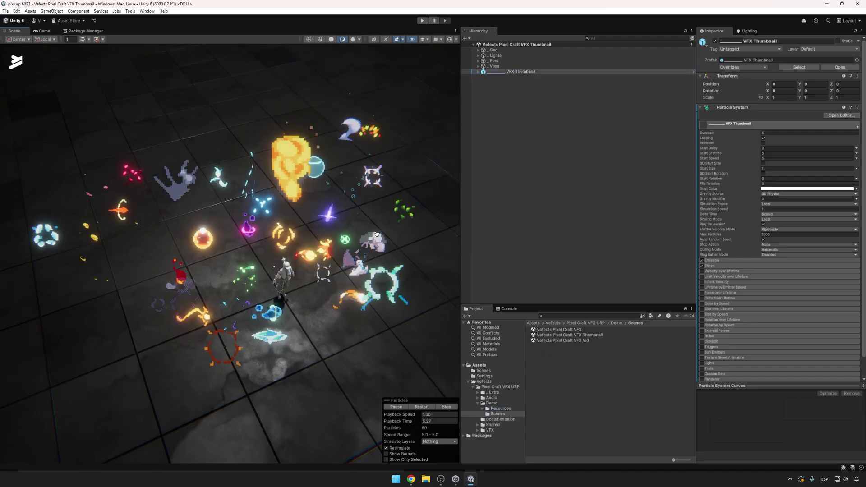
click(478, 71)
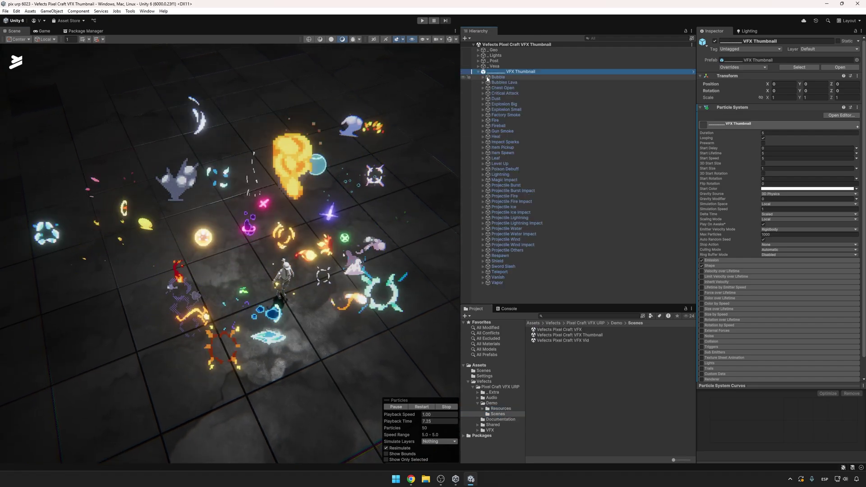
Step: Open the Vefects Pixel Craft VFX Vid scene, run it in Play mode and stop it
click(571, 341)
double_click(570, 341)
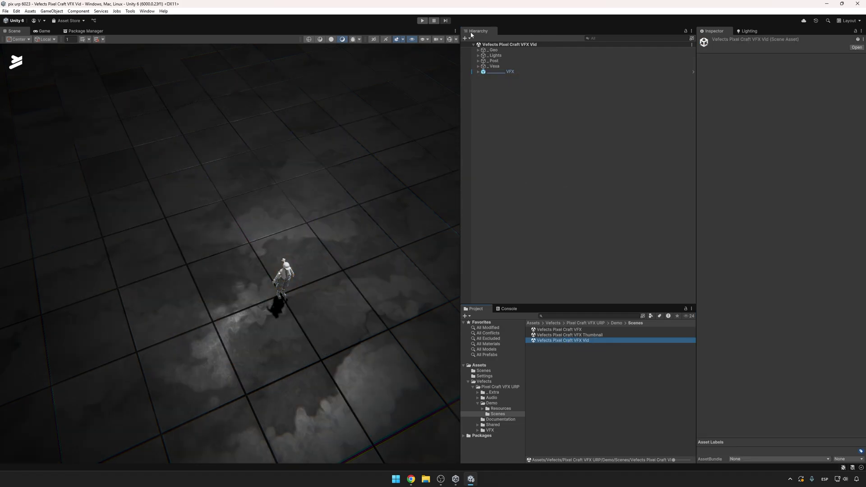
click(422, 21)
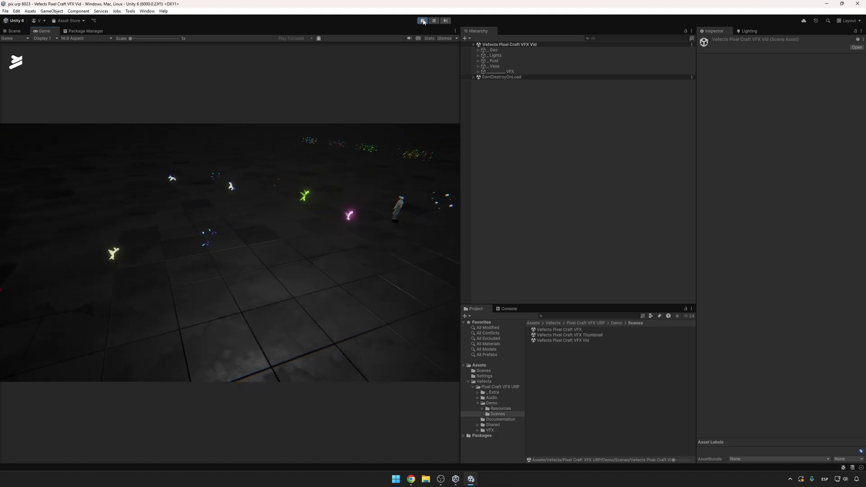
click(423, 20)
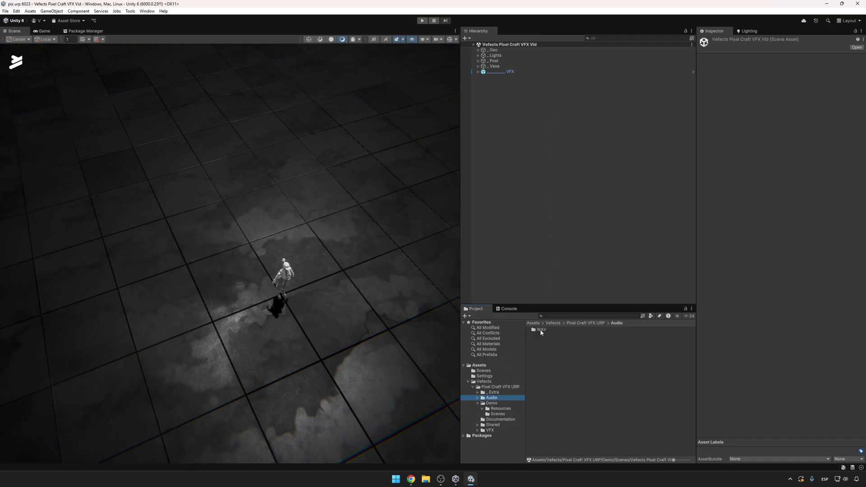
Step: Browse the sound clips in both WAV subfolders of Audio and the effect folders inside VFX, including Bubble
double_click(540, 329)
scroll(571, 377, down, 5)
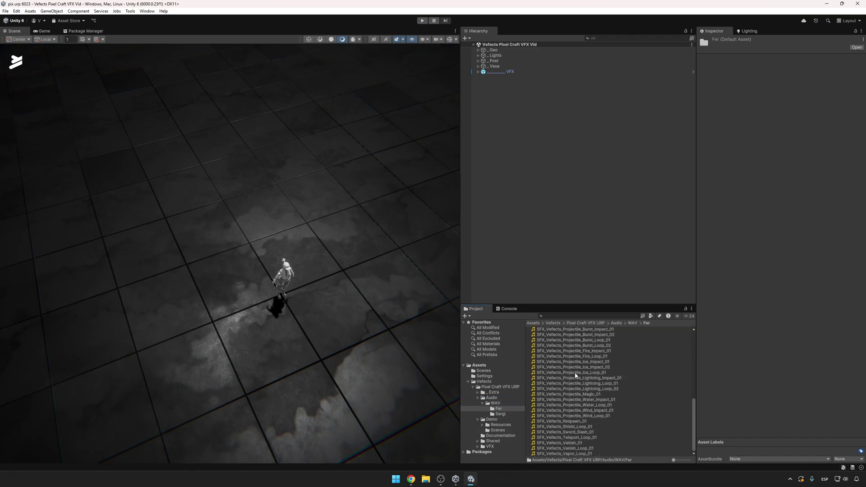
scroll(571, 377, up, 5)
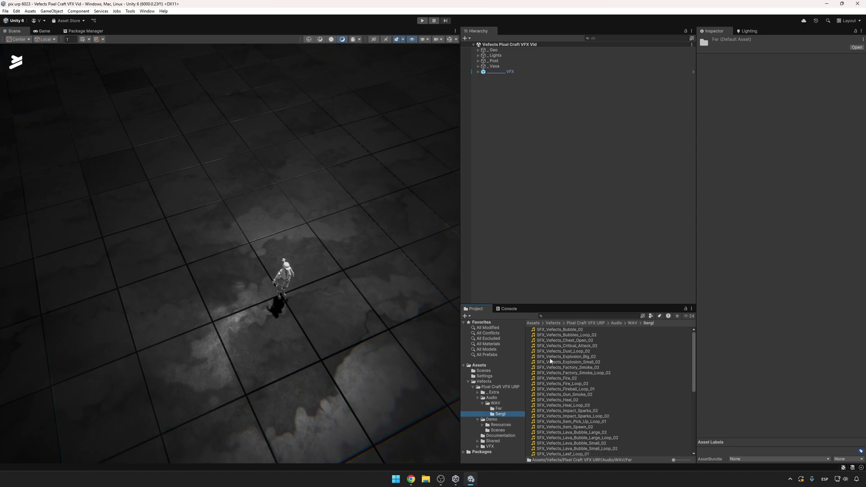
scroll(552, 360, down, 5)
scroll(567, 377, up, 5)
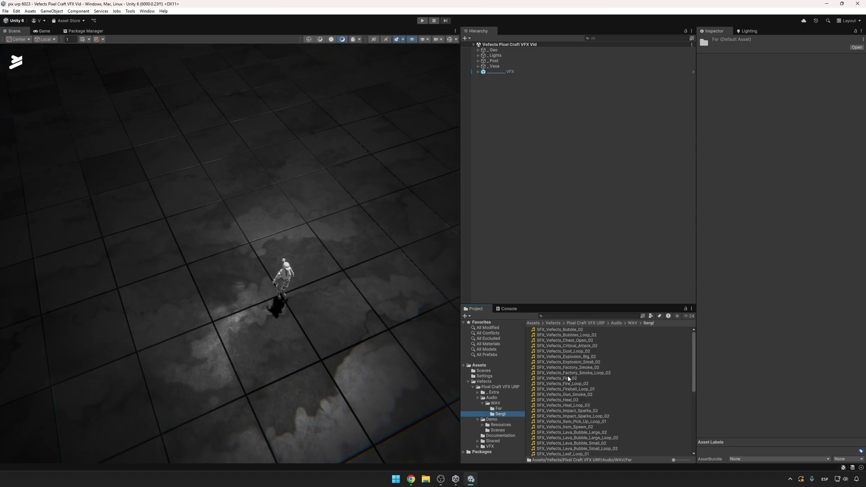
double_click(498, 403)
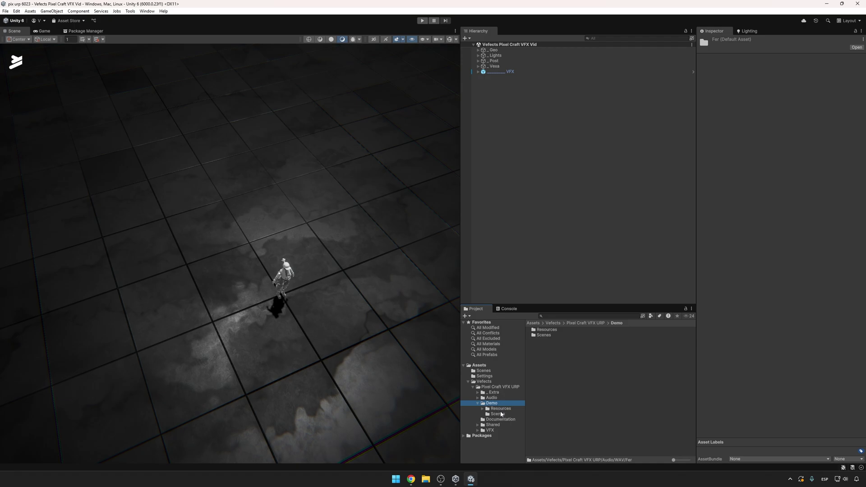
click(490, 430)
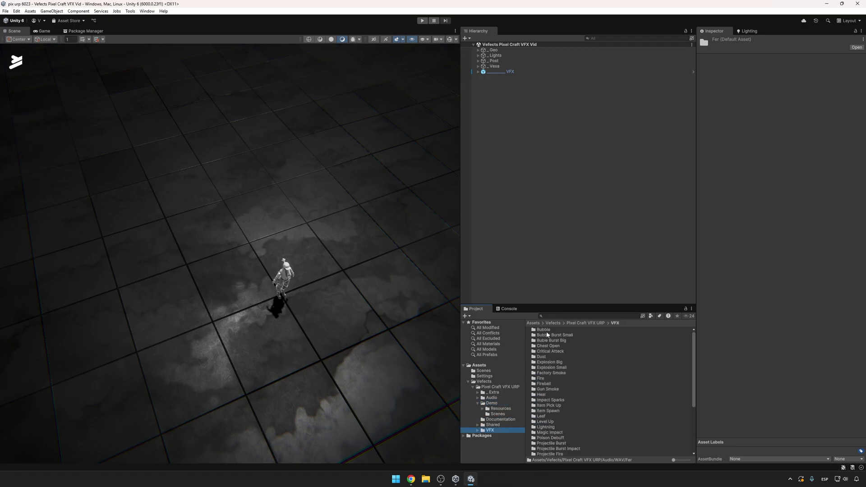
double_click(546, 330)
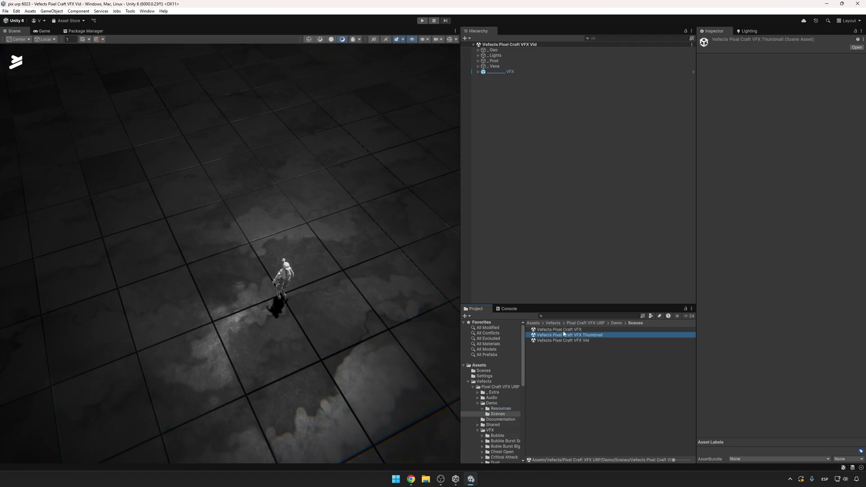
Step: Open the Vefects Pixel Craft VFX scene and select every effect group from Bubble to Vapor under the VFX object
click(478, 72)
click(498, 78)
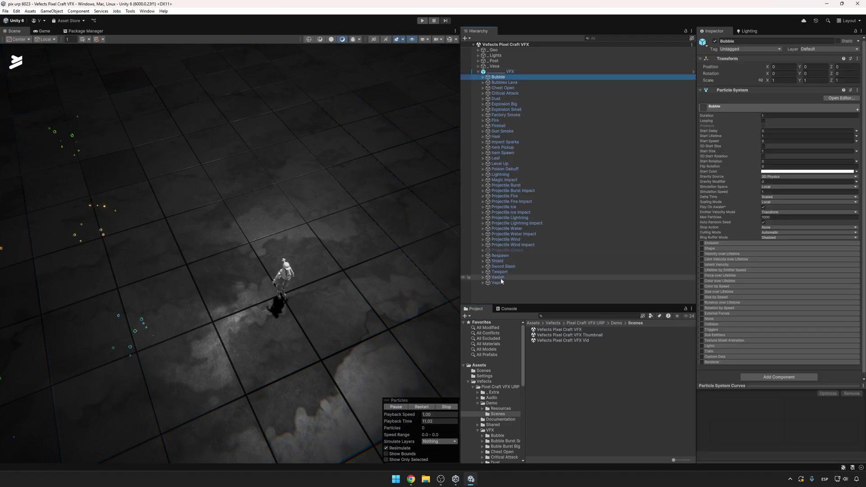
shift+click(497, 283)
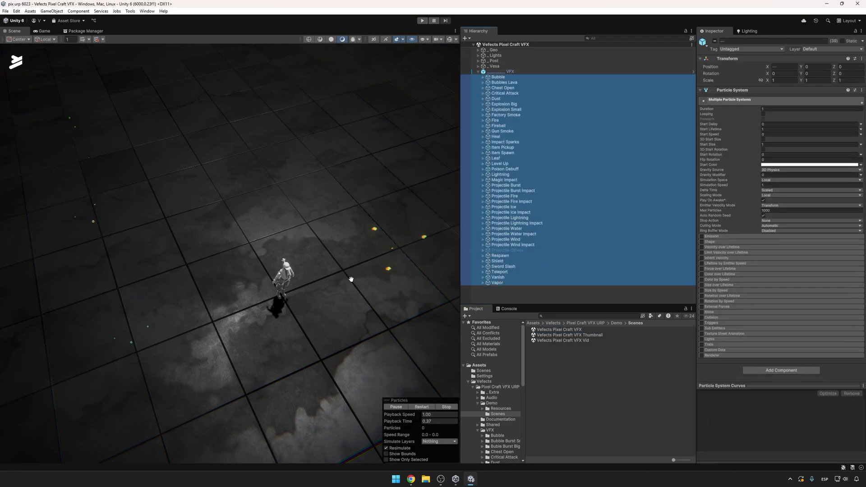
Step: Examine the selected effects playing in the scene, focusing on the bubble effects near the character
alt+drag(351, 280, 395, 271)
alt+right_drag(395, 270, 256, 307)
middle_drag(255, 307, 319, 270)
alt+right_drag(320, 270, 278, 277)
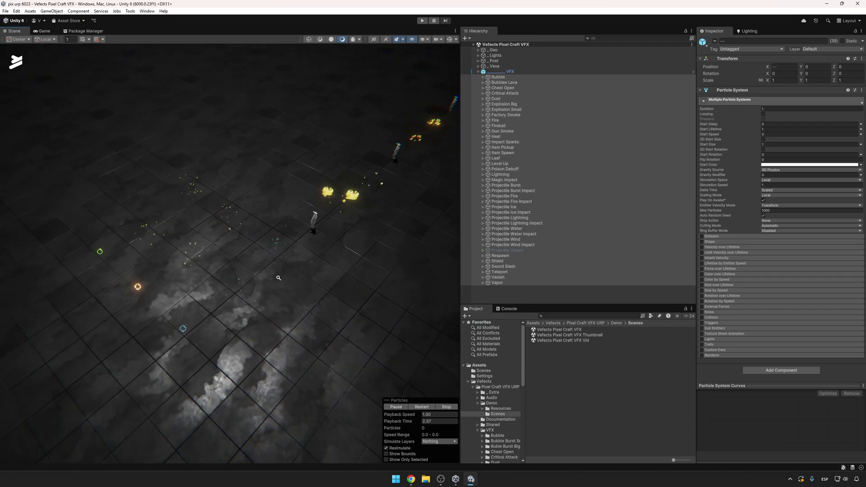
scroll(278, 278, up, 5)
right_drag(372, 285, 279, 252)
key(q)
alt+drag(279, 252, 322, 252)
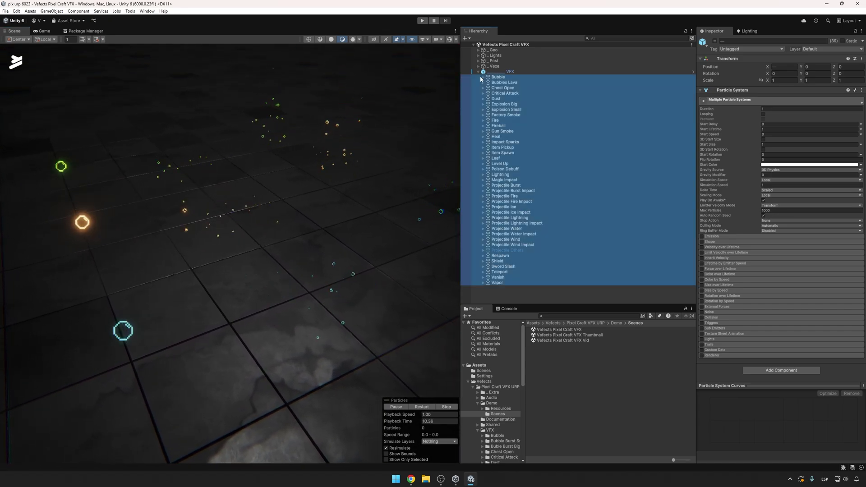
Step: Select the Bubble group alone and expand it to list its bubble effect prefabs
click(496, 77)
key(Right)
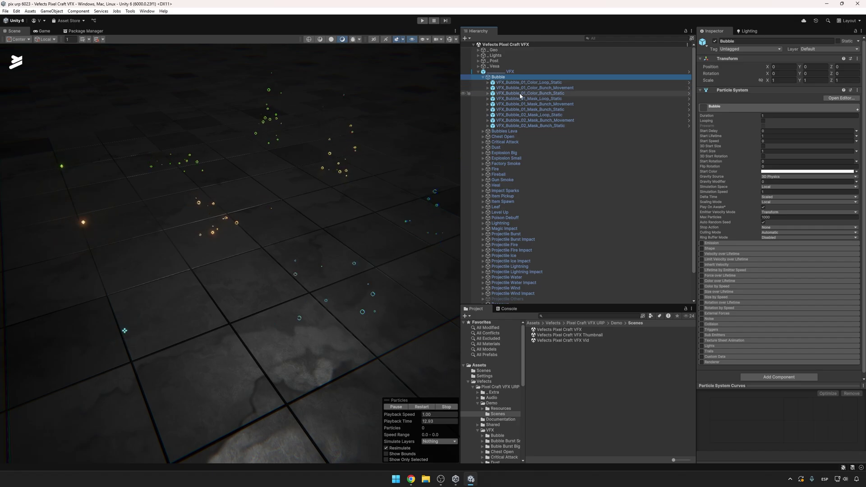
right_drag(332, 280, 337, 283)
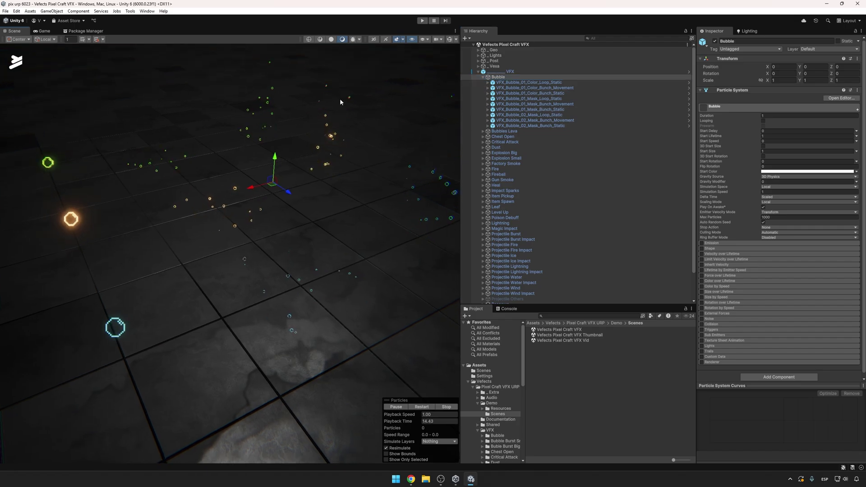
Step: Turn on the scene gizmos and select the VFX_Bubble_01_Color_Bunch_Static effect in the scene
click(450, 39)
click(310, 281)
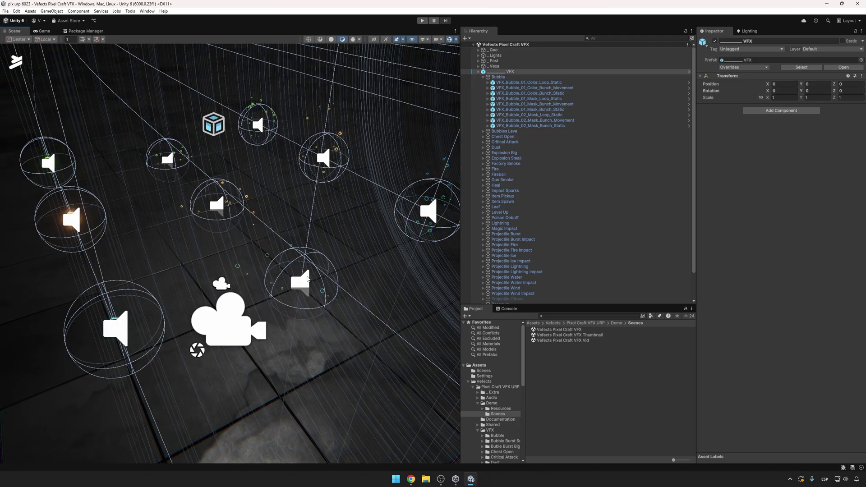
click(307, 279)
right_drag(308, 278, 352, 242)
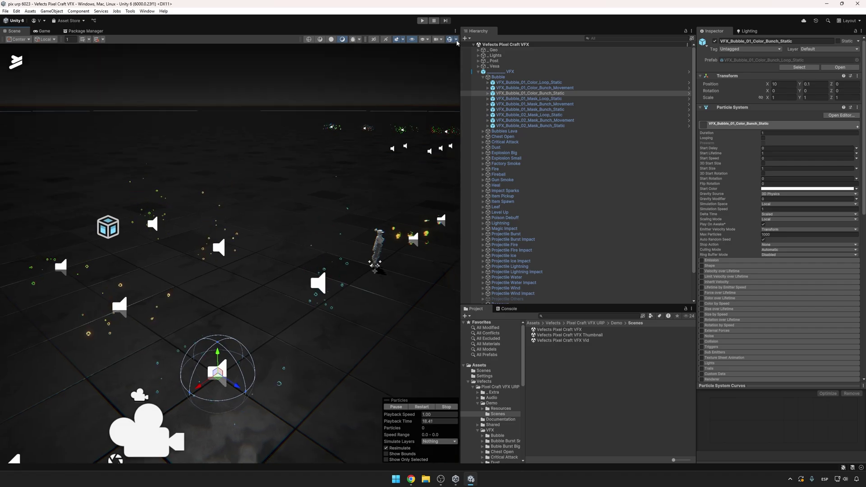
Step: Check the gizmo display options and examine the selected bubble effect up close
click(456, 39)
right_drag(379, 135, 339, 153)
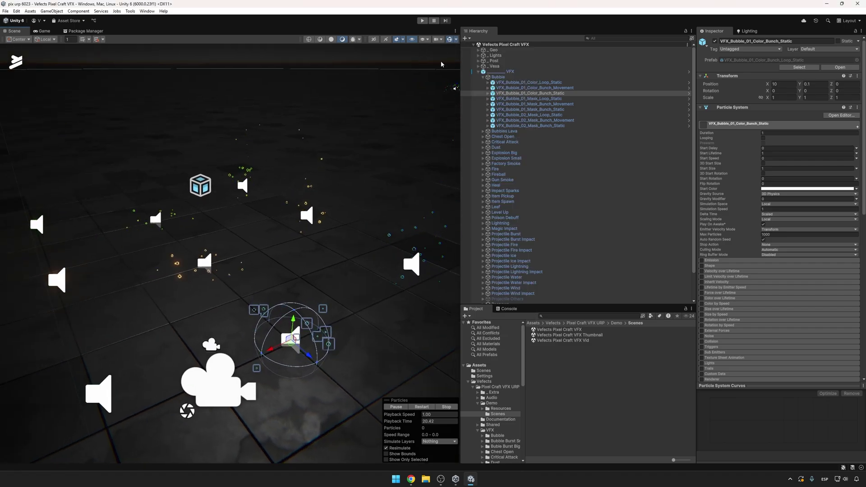
click(456, 40)
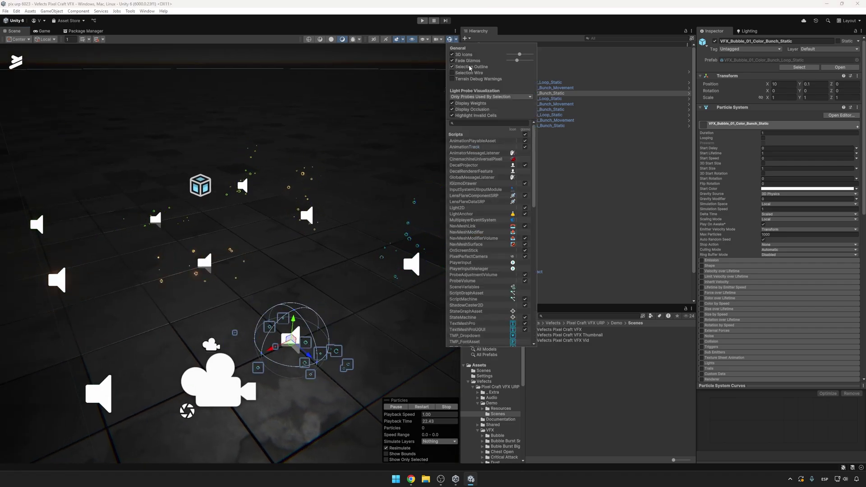
key(w)
right_drag(406, 135, 265, 244)
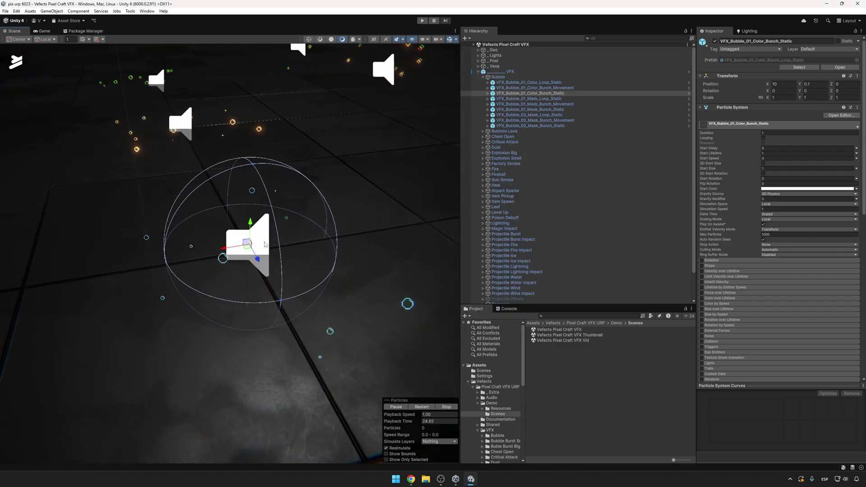
Step: Expand VFX_Bubble_01_Color_Bunch_Static to its Bubbles emitter and review the parent's Audio Source settings
click(488, 93)
click(522, 98)
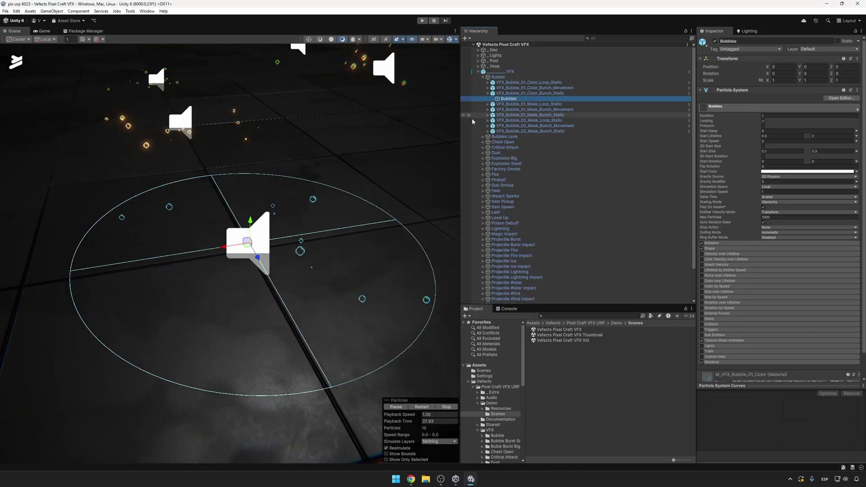
click(528, 93)
scroll(770, 251, down, 5)
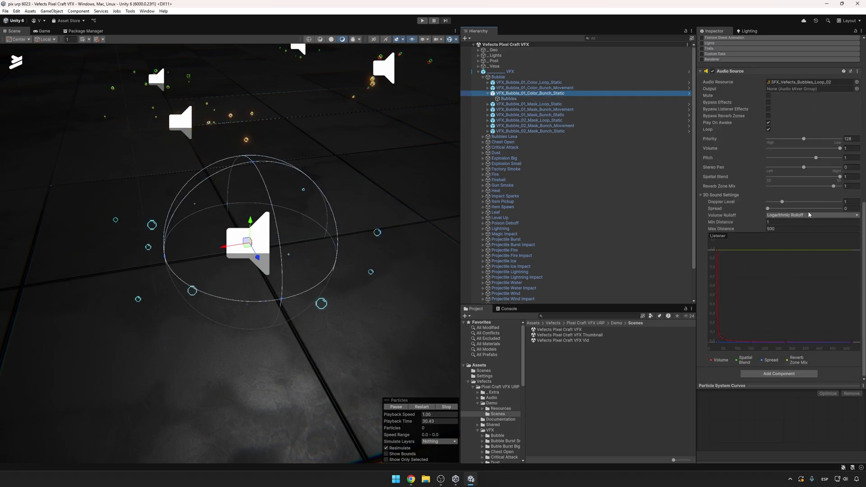
scroll(785, 181, up, 5)
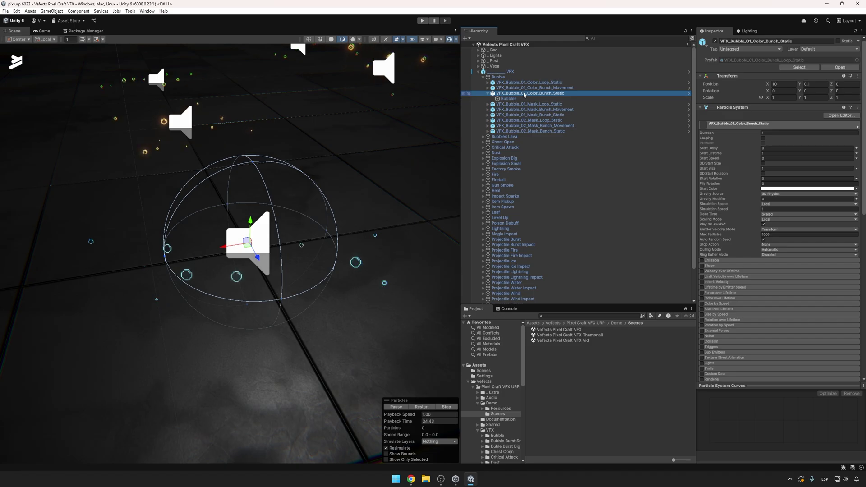
Step: Expand the Shape module of the Bubbles emitter and reduce its radius to about 1.8
click(521, 98)
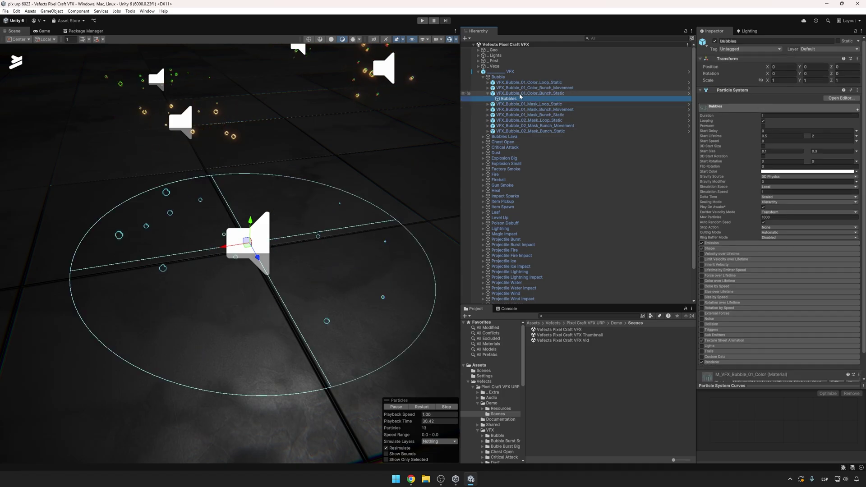
click(711, 248)
scroll(352, 251, down, 8)
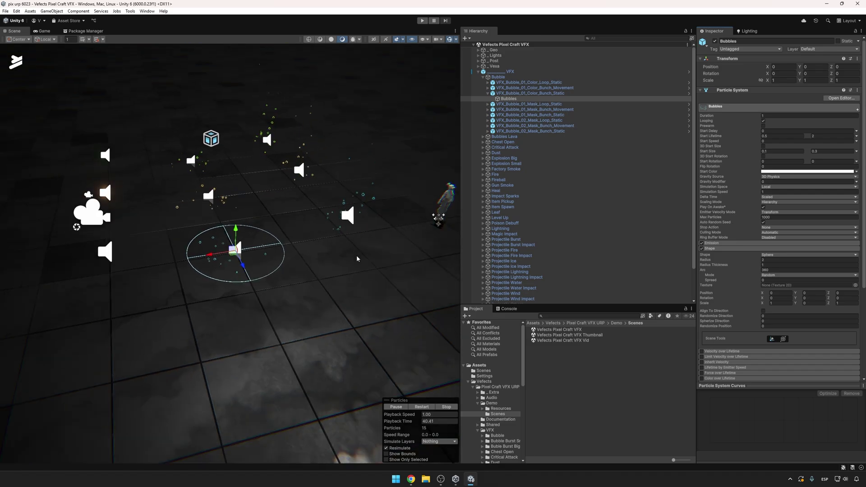
scroll(360, 266, up, 8)
mouse_move(350, 273)
alt+mouse_down()
mouse_move(451, 278)
mouse_move(340, 278)
alt+mouse_up()
scroll(333, 276, down, 3)
mouse_move(761, 265)
mouse_down()
mouse_move(736, 264)
mouse_move(767, 260)
mouse_move(752, 260)
mouse_up()
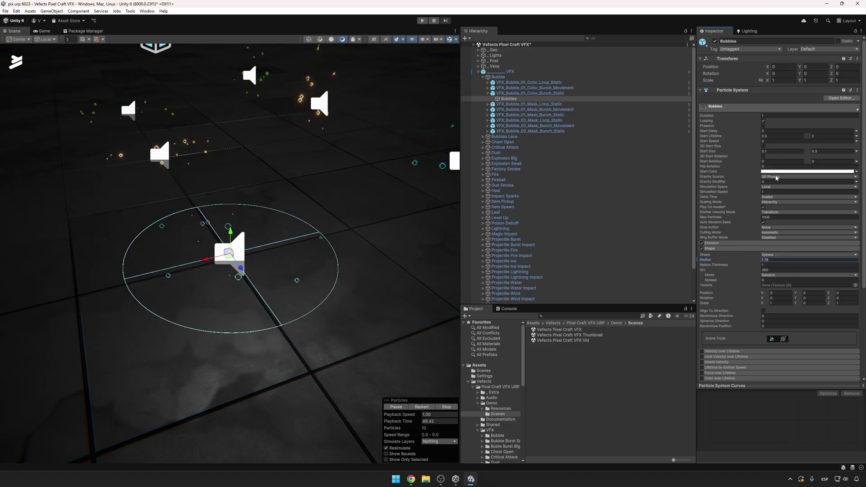
Step: Try a Rate over Time of 100 in the Bubbles emitter's Emission module, and undo both that rate and the reduced shape radius
click(712, 243)
click(773, 248)
text(100)
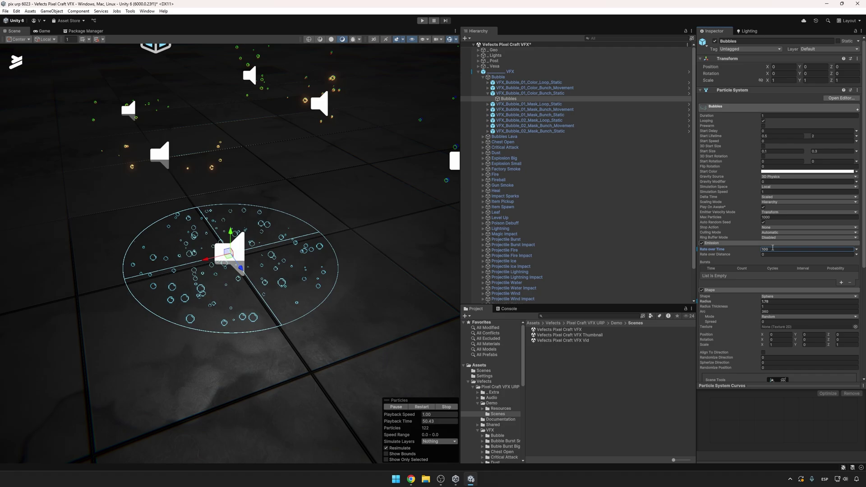
alt+drag(393, 259, 371, 268)
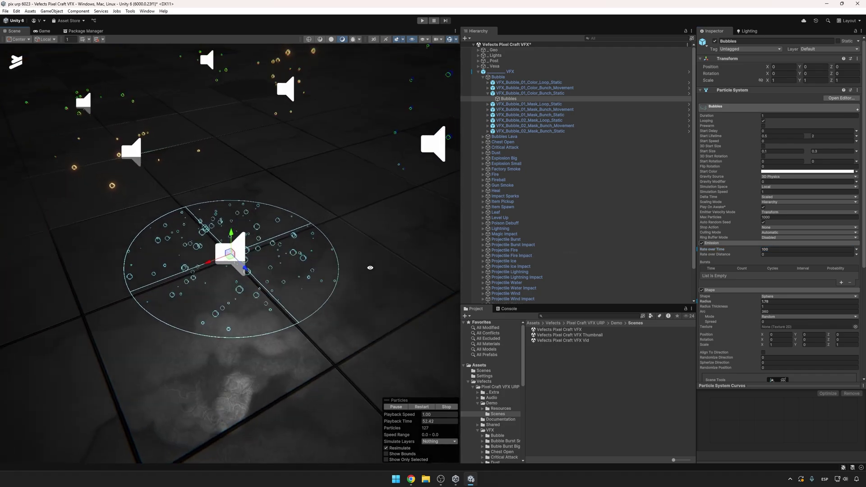
key(ctrl+z)
key(ctrl+z)
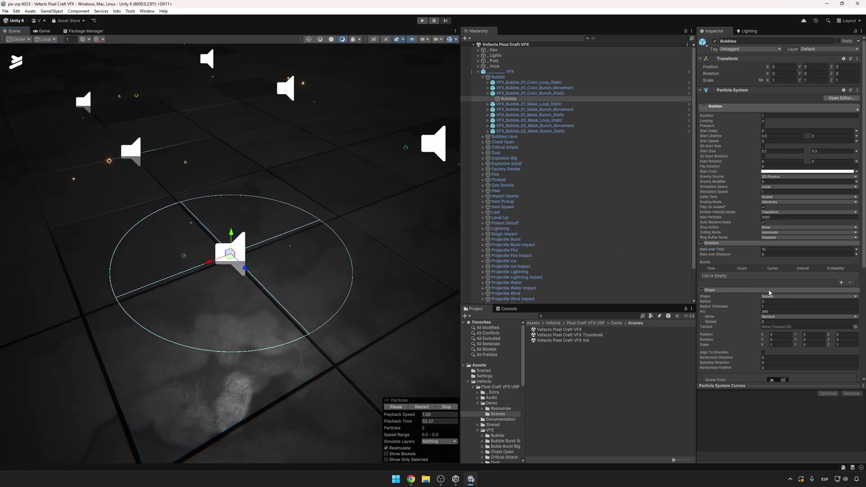
Step: Expand VFX_Bubble_01_Color_Loop_Static to its Bubble emitter and examine the neighbouring bubble effects in the scene
scroll(376, 279, down, 7)
alt+drag(303, 290, 274, 255)
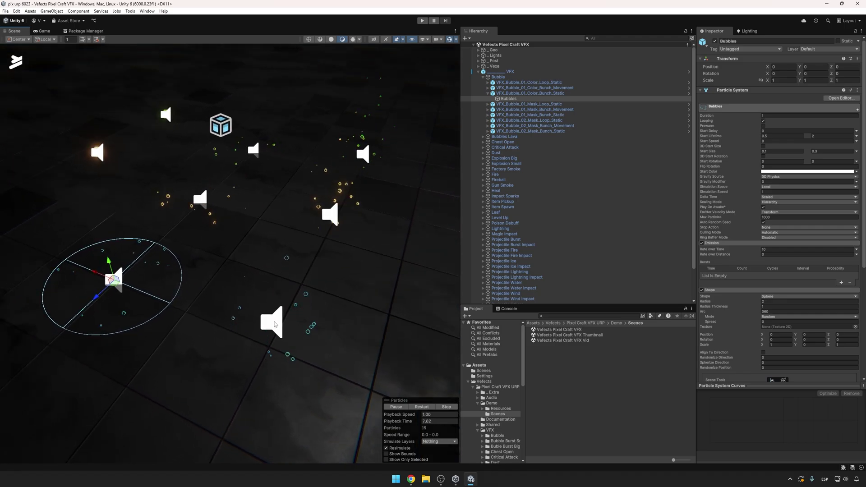
click(274, 324)
click(488, 82)
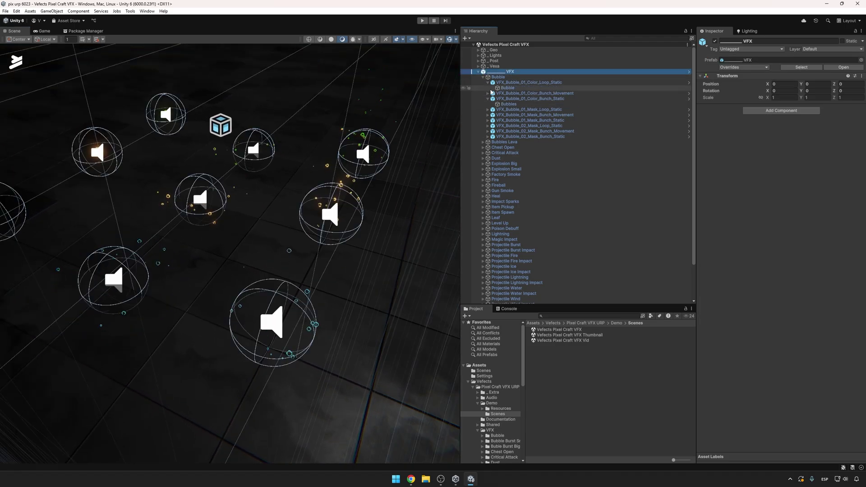
click(506, 88)
click(285, 324)
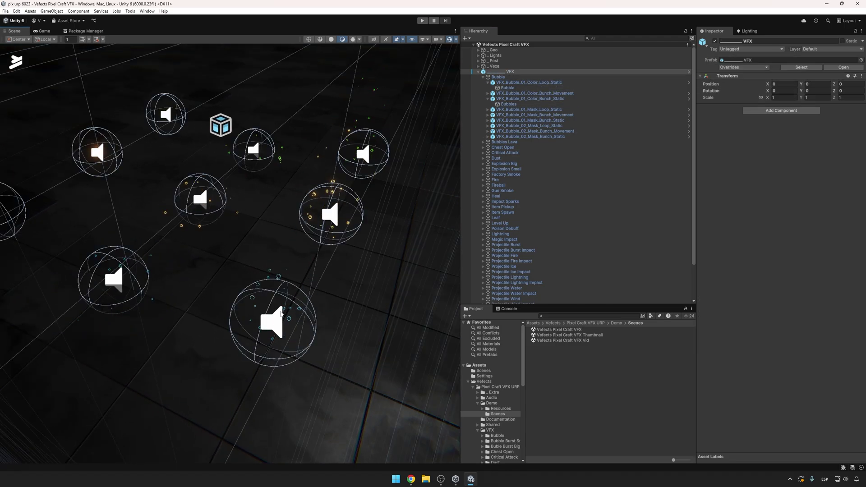
Step: Select VFX_Bubble_01_Color_Bunch_Movement in the scene and inspect its Bubbles emitter
click(280, 322)
click(488, 93)
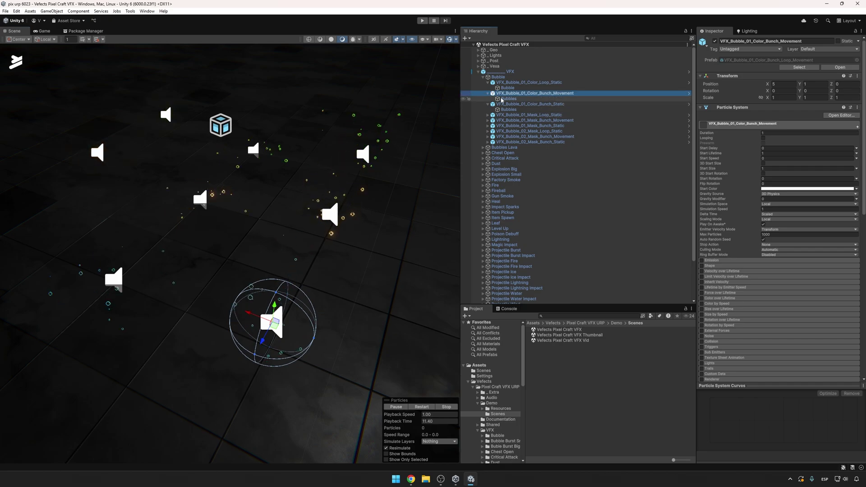
click(501, 99)
key(w)
right_drag(284, 257, 417, 244)
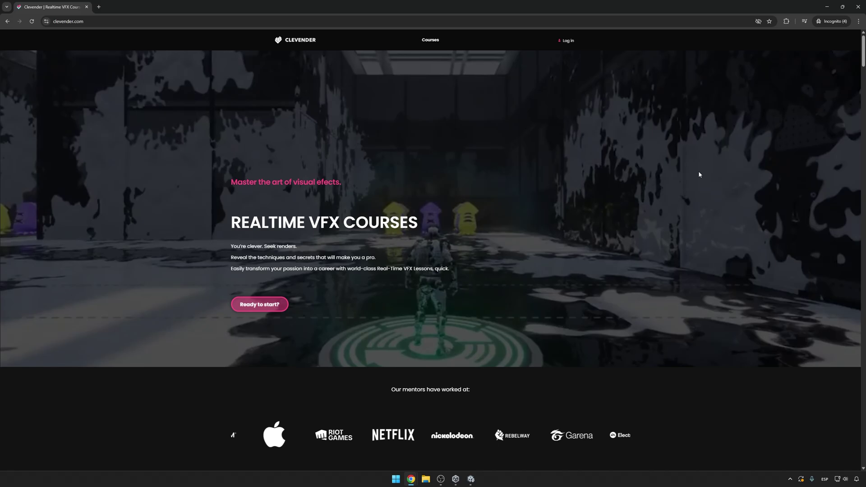
Step: Switch to the Clevender website in the browser and look through its course offerings, including Master Shuriken and Unity Quickstart
scroll(686, 186, down, 6)
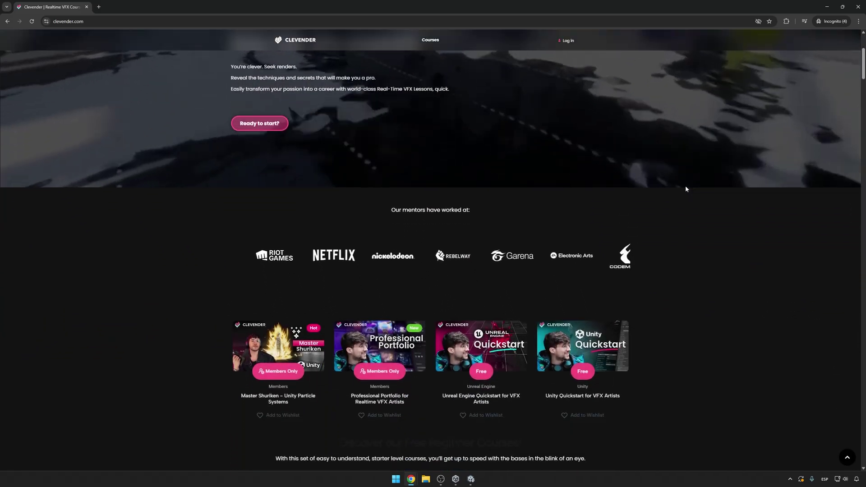
scroll(701, 200, down, 2)
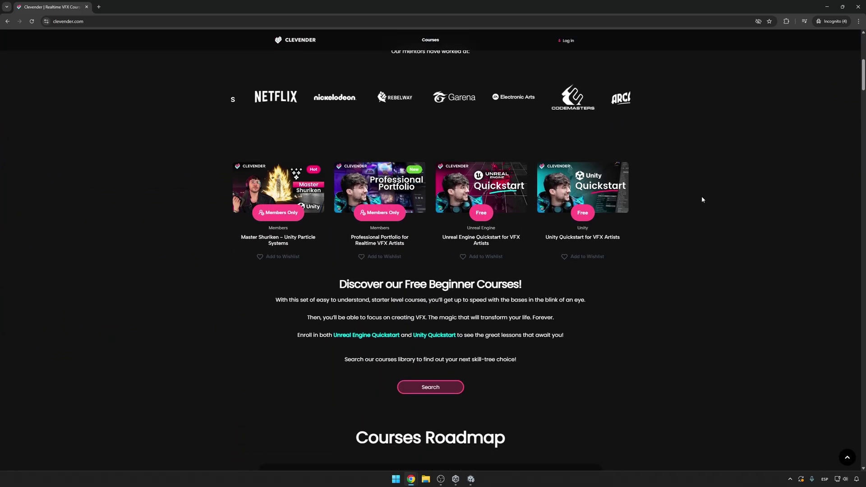
scroll(695, 227, up, 2)
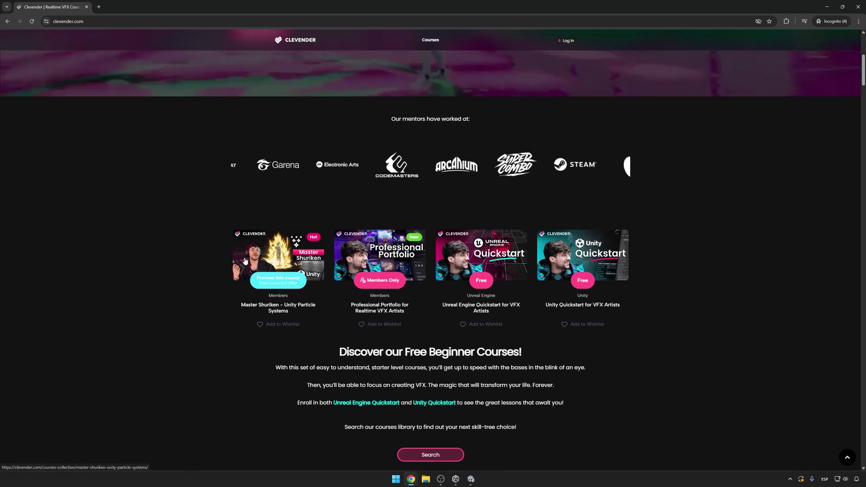
scroll(207, 339, down, 1)
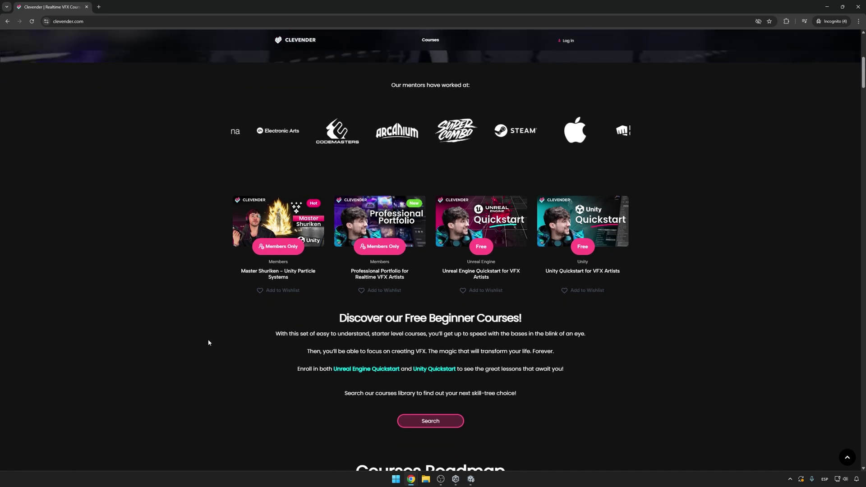
scroll(207, 340, down, 1)
scroll(205, 327, up, 1)
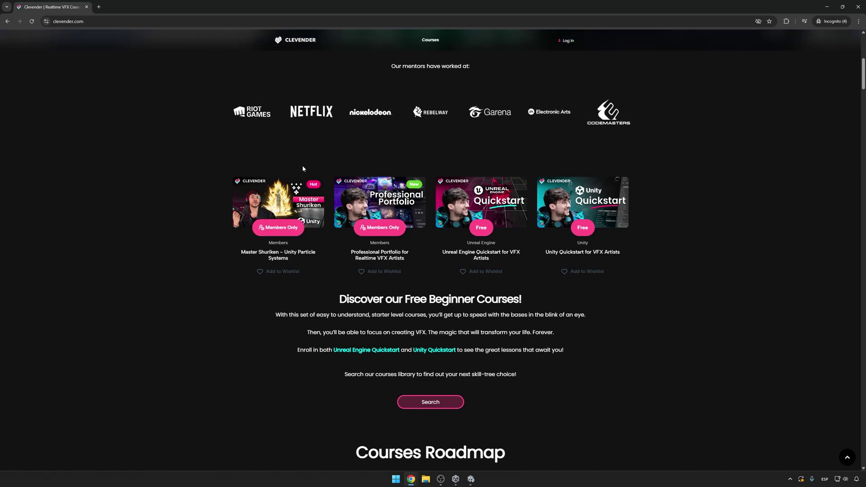
scroll(302, 169, up, 7)
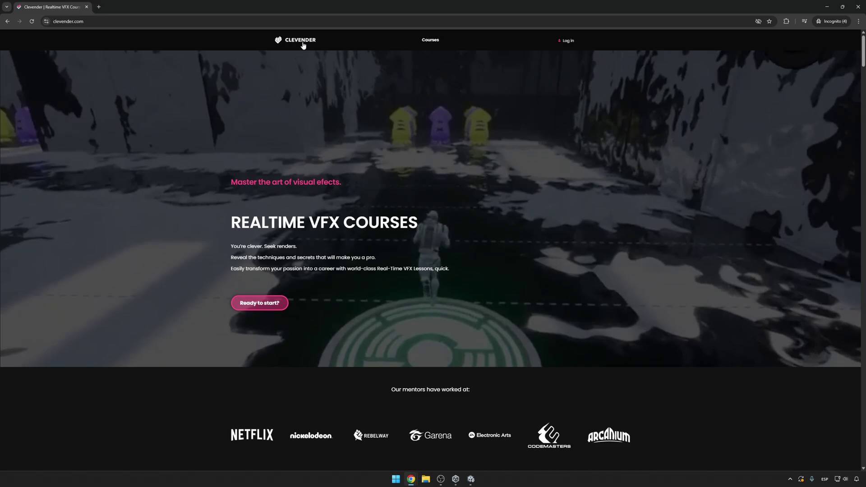
scroll(544, 174, down, 6)
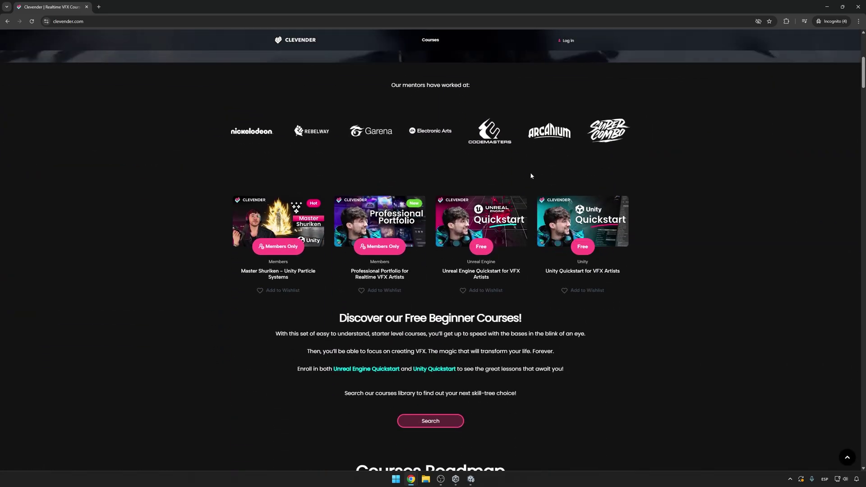
mouse_move(586, 216)
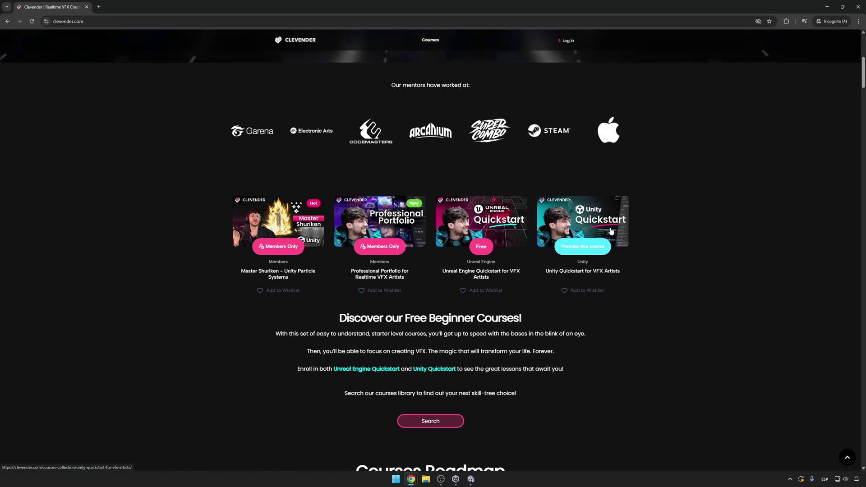
mouse_move(272, 216)
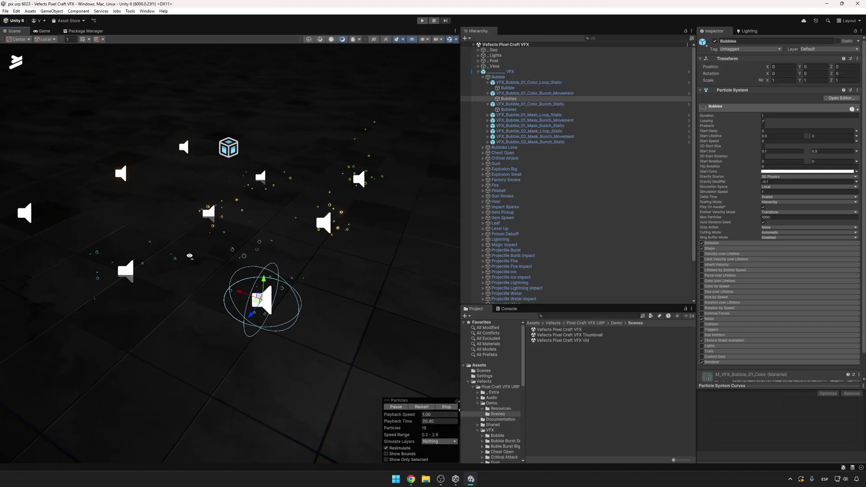
Step: Return to Unity, expand Bubbles Lava down to Bubble Burst Big and select VFX_Bubble_Burst_Big_01_Mask_Bunch_Static
right_drag(190, 255, 293, 294)
click(495, 148)
click(484, 148)
click(496, 153)
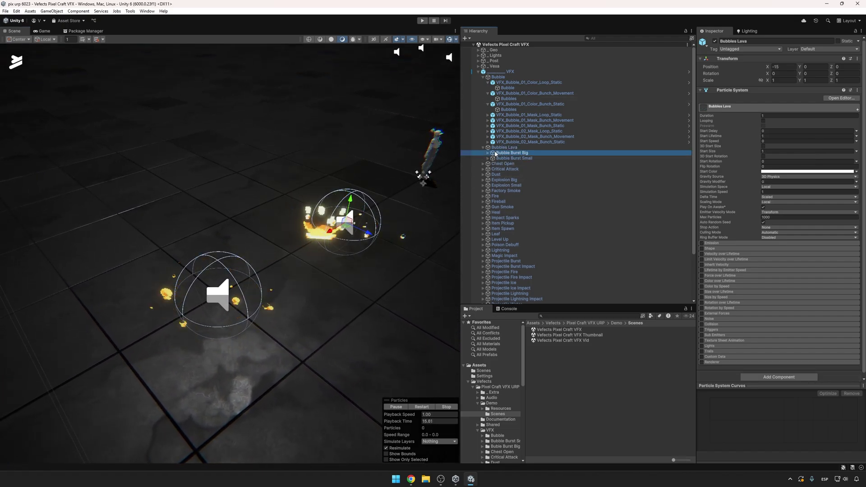
click(489, 153)
click(509, 159)
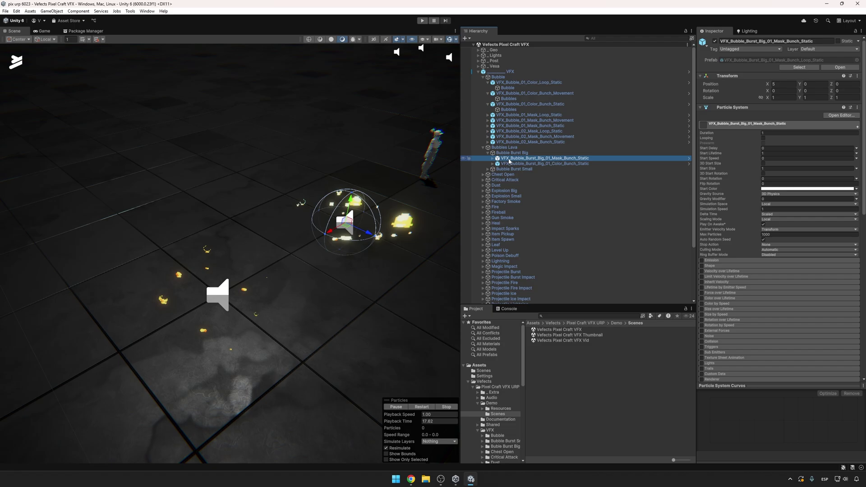
Step: Expand the selected big burst effect, frame it in the scene and limit the particle preview to Show Only Selected
key(Right)
right_drag(406, 220, 418, 220)
key(f)
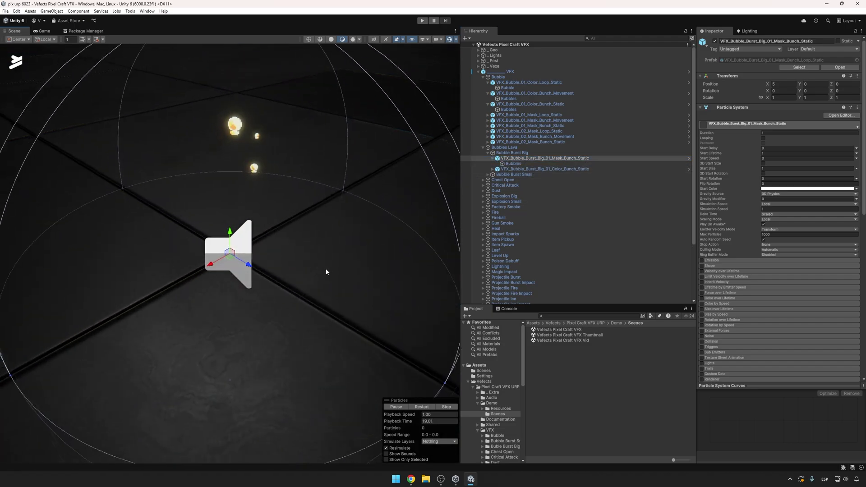
scroll(327, 271, down, 8)
click(407, 459)
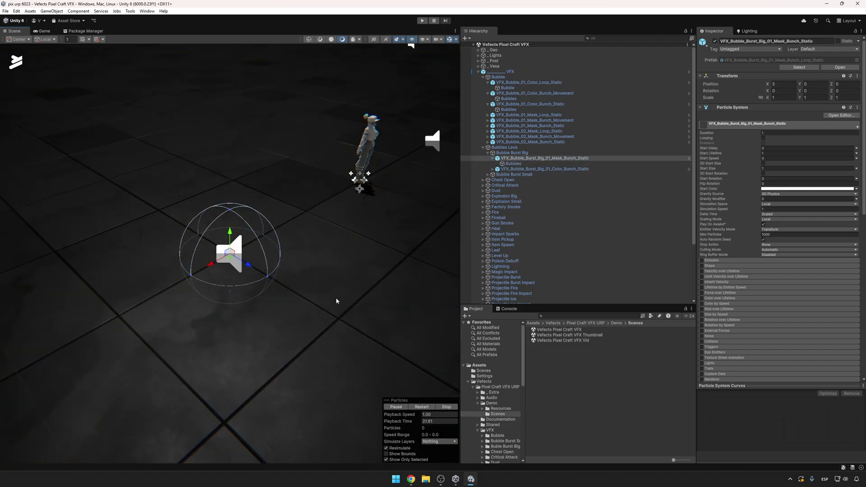
Step: Select the big burst's Bubbles emitter and review the burst settings in its Emission module
key(Down)
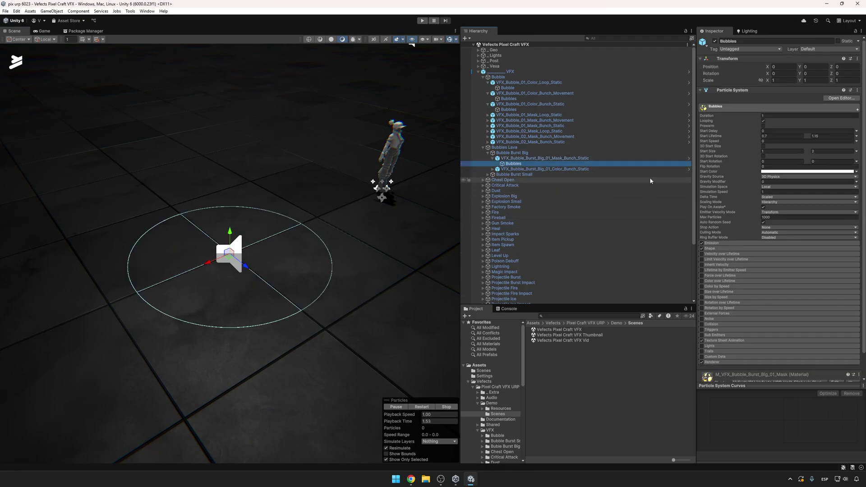
click(717, 244)
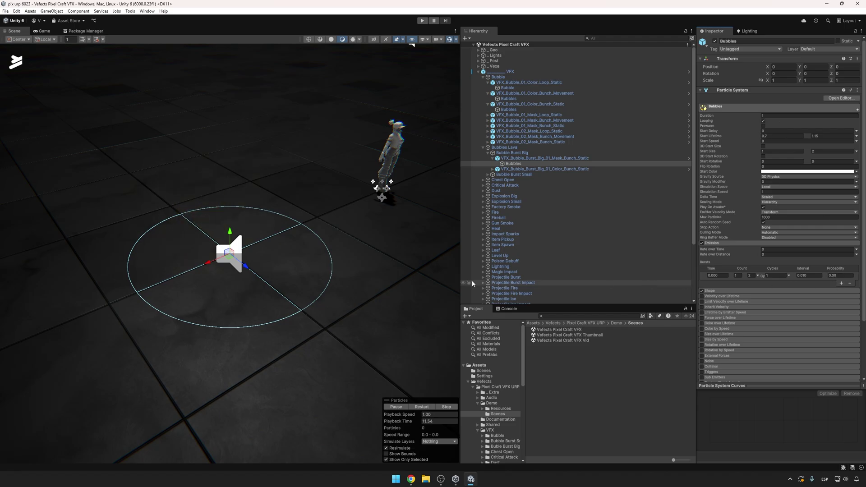
alt+drag(353, 279, 325, 293)
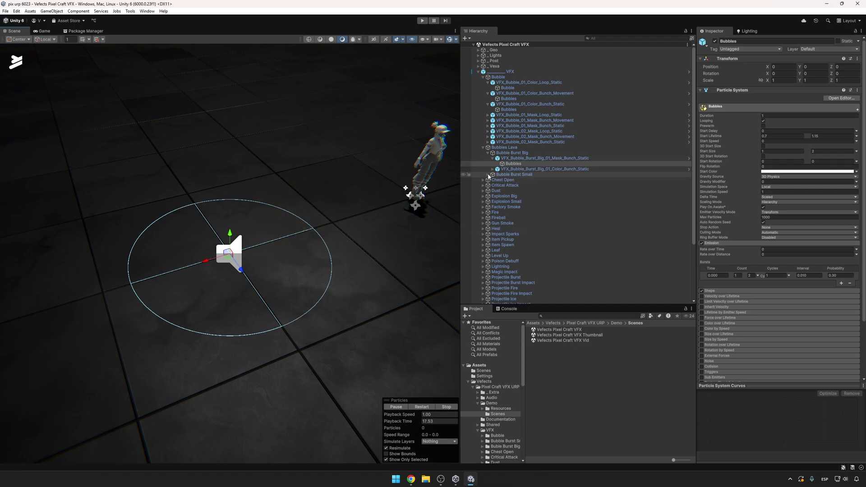
Step: Expand Bubble Burst Small, select the Bubbles emitter of its mask effect and review the Emission settings
click(488, 175)
click(508, 185)
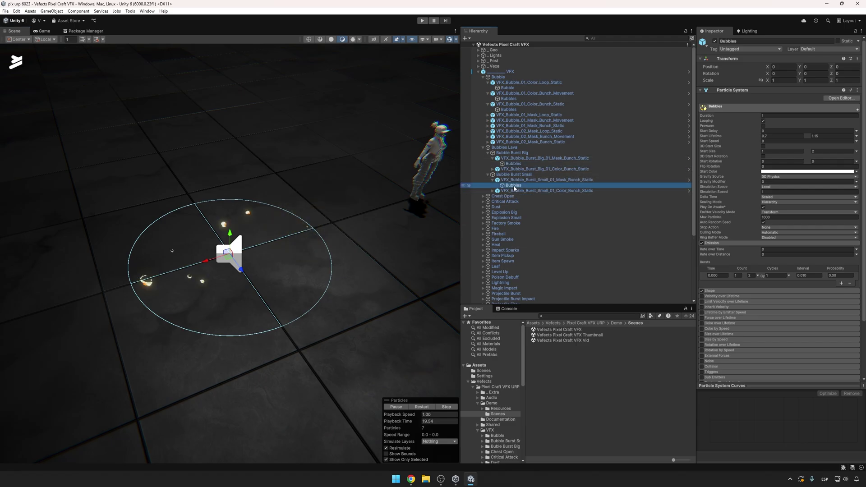
click(718, 244)
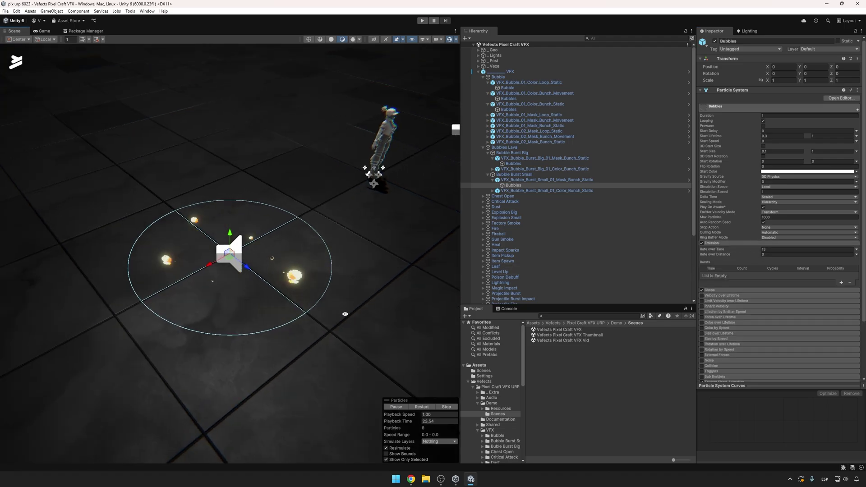
Step: Move VFX_Bubble_Burst_Small_01_Mask_Bunch_Static along the Z axis to about -5.19
click(514, 179)
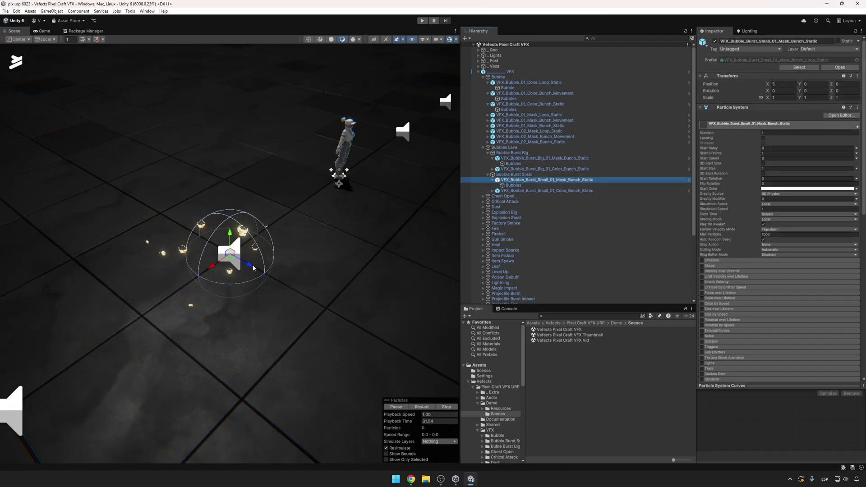
drag(253, 268, 130, 194)
right_drag(252, 221, 324, 271)
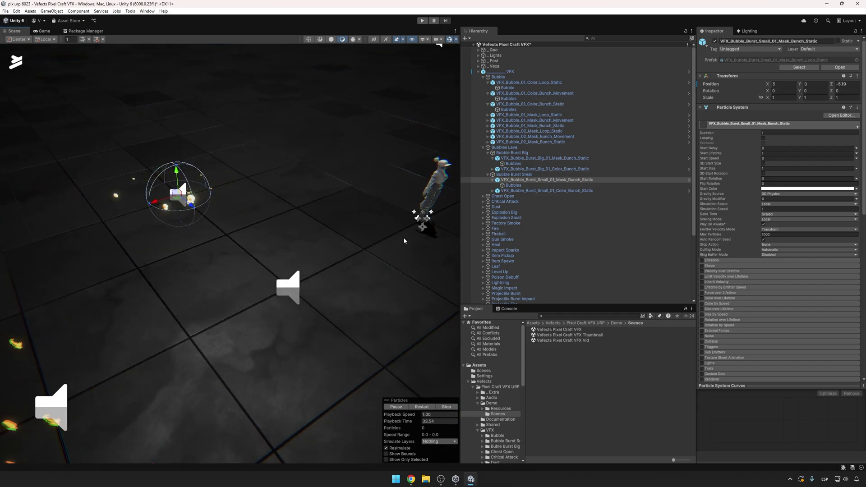
Step: Preview the small and big mask bursts together with the scene gizmos hidden, and undo the small burst's move
click(449, 39)
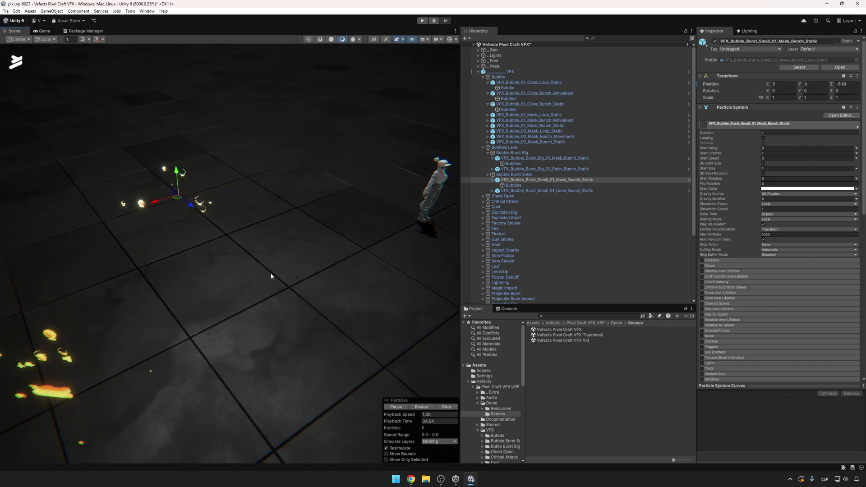
ctrl+click(533, 159)
alt+drag(339, 270, 310, 279)
key(ctrl+z)
alt+drag(223, 197, 194, 307)
Step: Select the small mask burst's Bubbles emitter, expand its Shape module and turn the scene gizmos back on
click(509, 186)
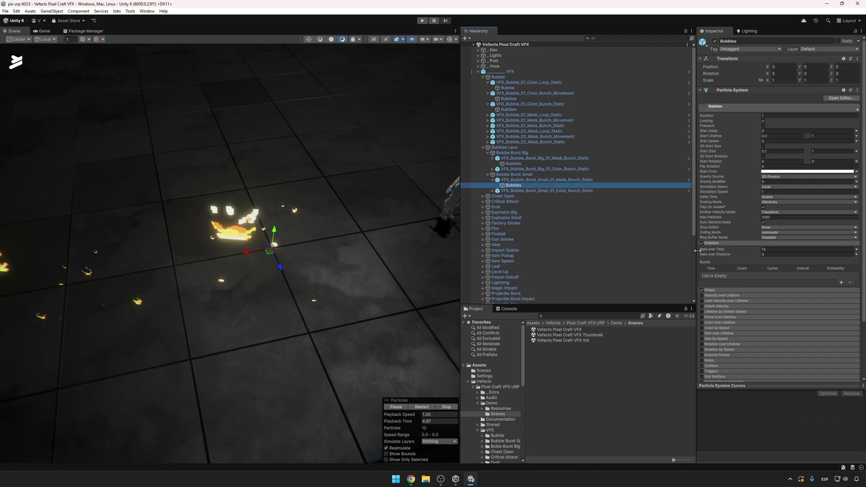
click(722, 290)
click(450, 39)
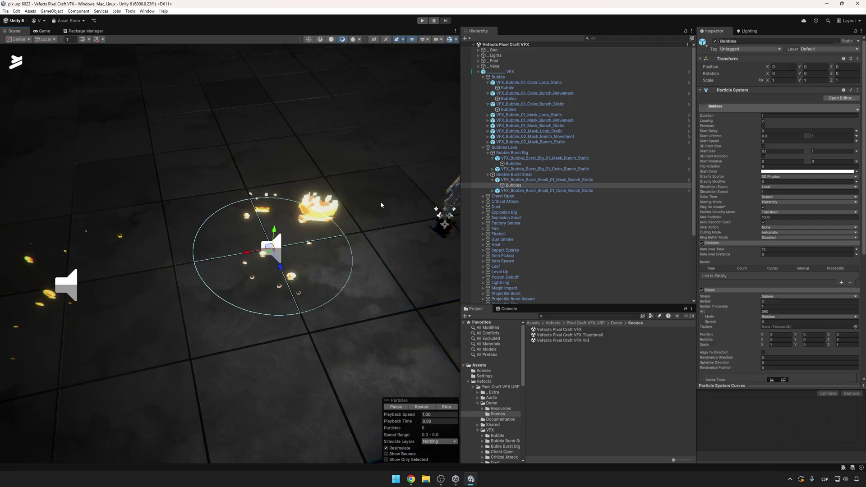
alt+drag(363, 262, 378, 247)
scroll(333, 256, up, 2)
scroll(277, 253, down, 3)
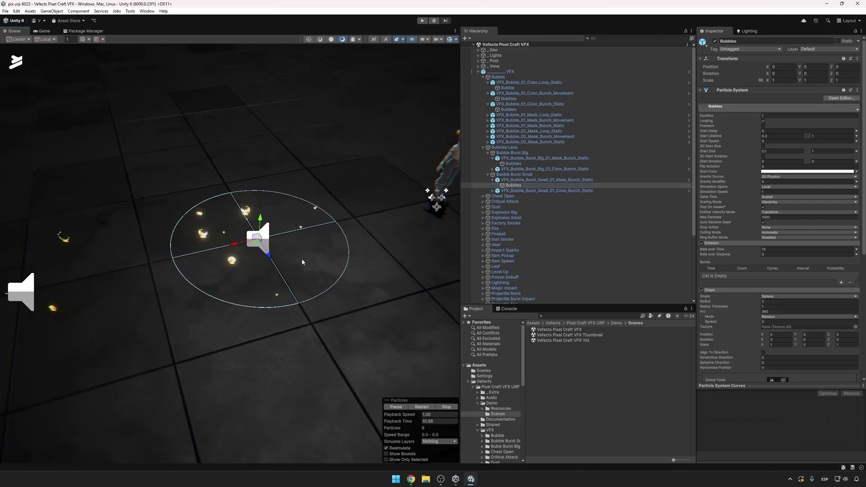
Step: Change the emitter's shape to Box and set its scale to 5 in X and 8 in Z
click(767, 297)
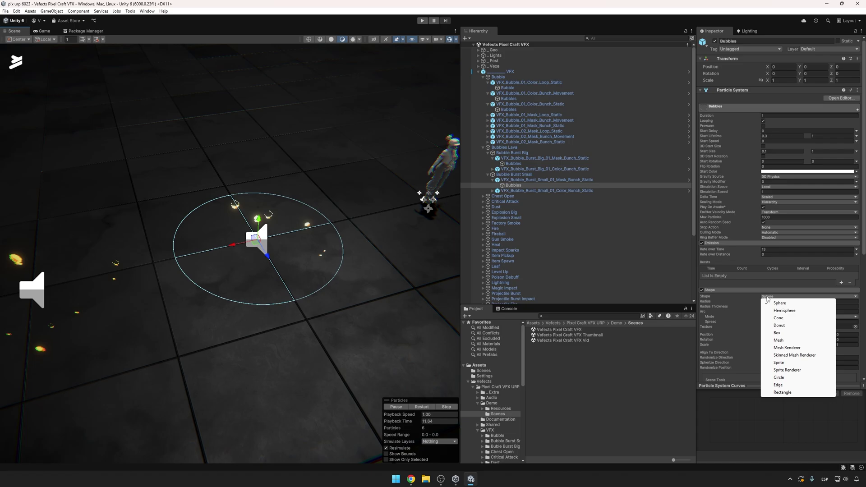
click(777, 333)
text(5)
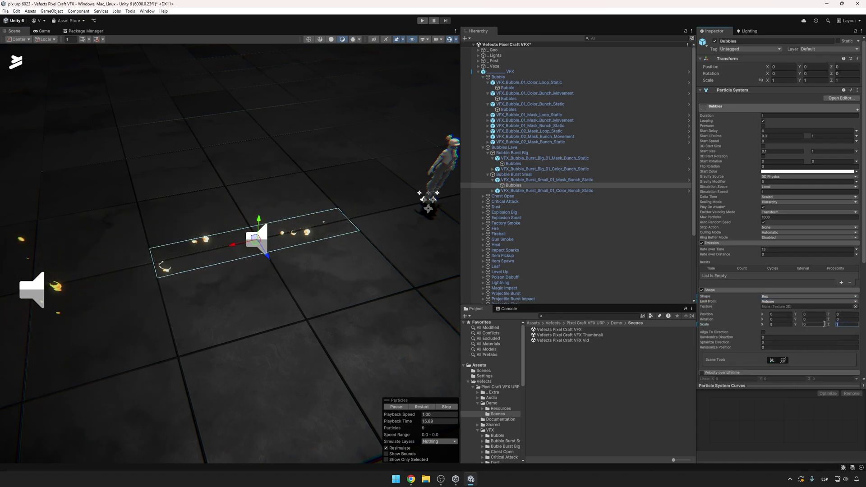
text(8)
scroll(348, 286, down, 3)
alt+drag(347, 286, 314, 284)
alt+drag(246, 214, 347, 274)
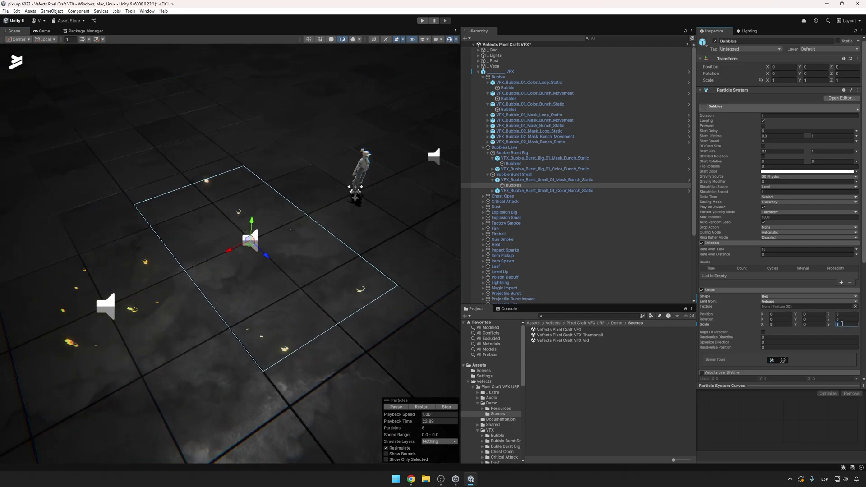
Step: Set the box emitter's Z scale to 10 and preview the lava bubbles spread over the larger area
text(9)
key(BackSpace)
text(10)
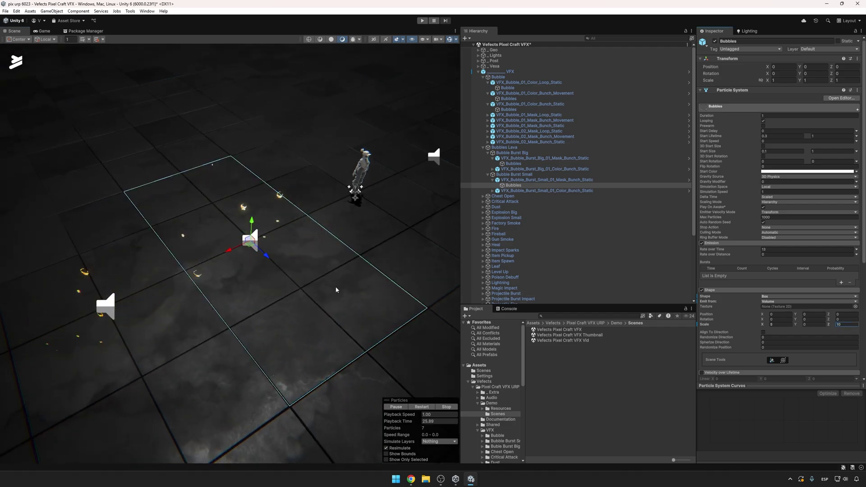
scroll(229, 187, down, 5)
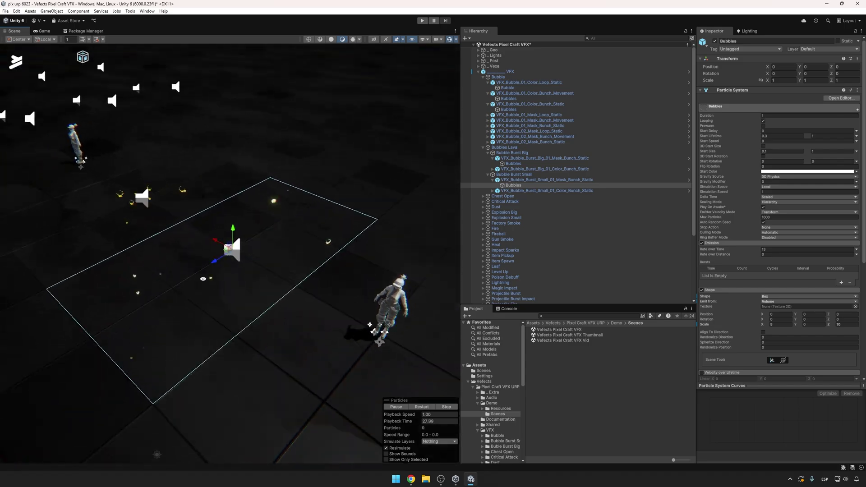
scroll(342, 274, up, 7)
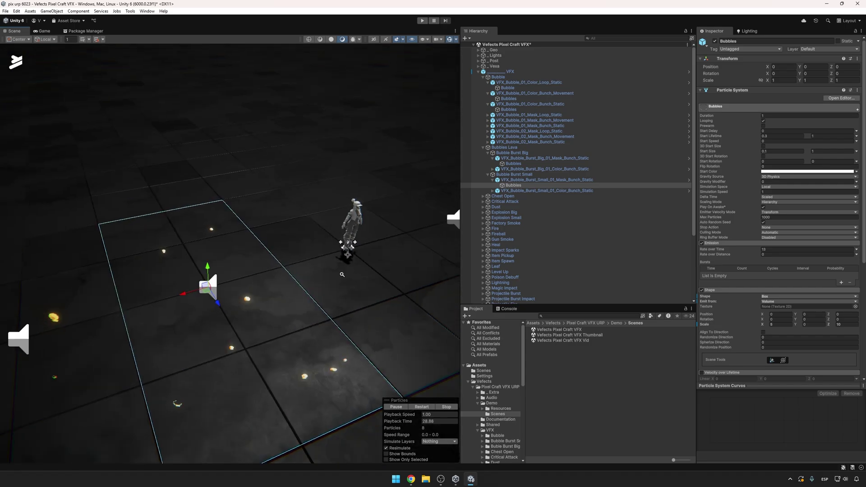
scroll(342, 274, down, 3)
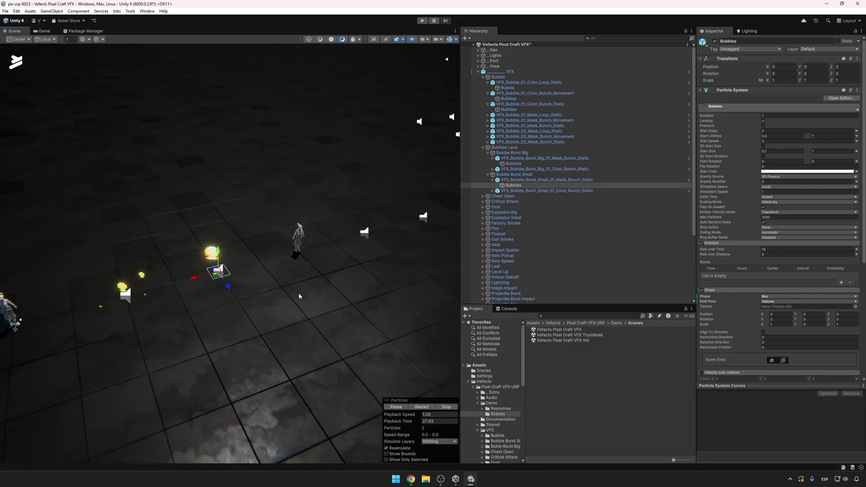
Step: Undo the box shape and scale changes and reselect the small mask burst's Bubbles emitter
key(ctrl+z)
key(ctrl+z)
click(512, 184)
middle_drag(330, 260, 182, 292)
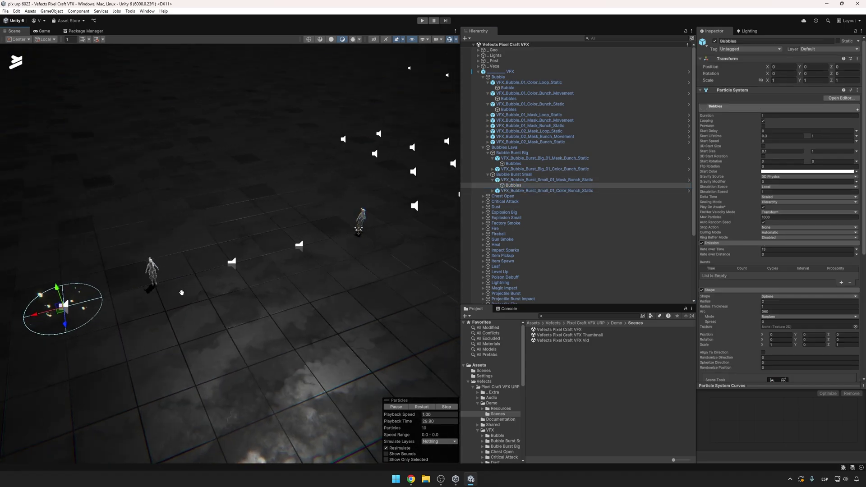
Step: Select all effect groups from Chest Open through Vapor and preview them with the scene gizmos hidden
click(524, 197)
scroll(523, 199, down, 4)
shift+click(507, 301)
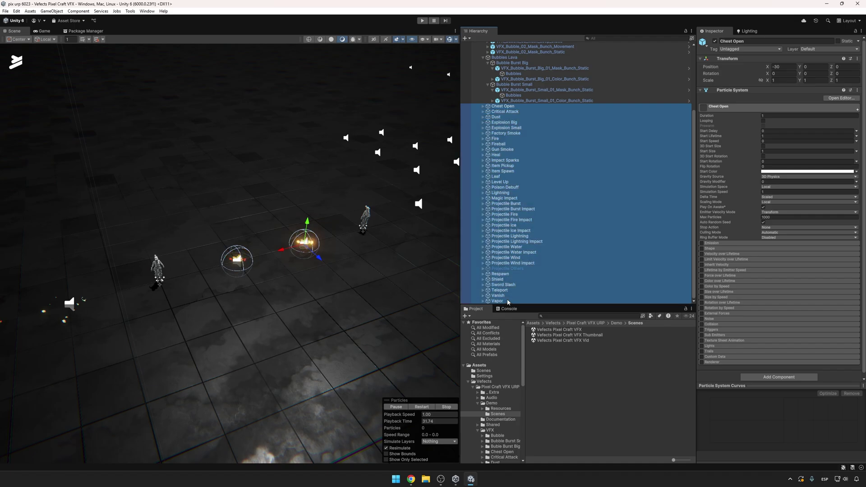
click(450, 39)
right_drag(394, 197, 379, 223)
key(w)
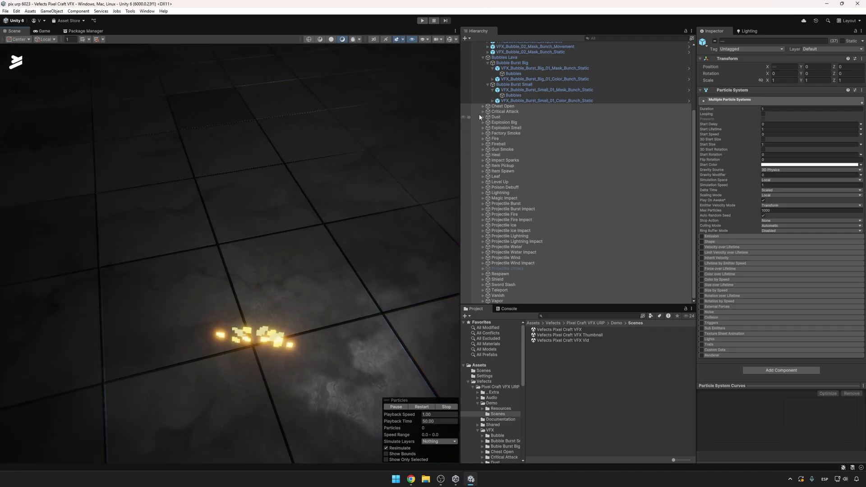
Step: Expand the Chest Open group and select the Chest Open emitter inside VFX_Chest_Open_01_Mask_Loop_Static
click(481, 105)
click(499, 111)
click(505, 117)
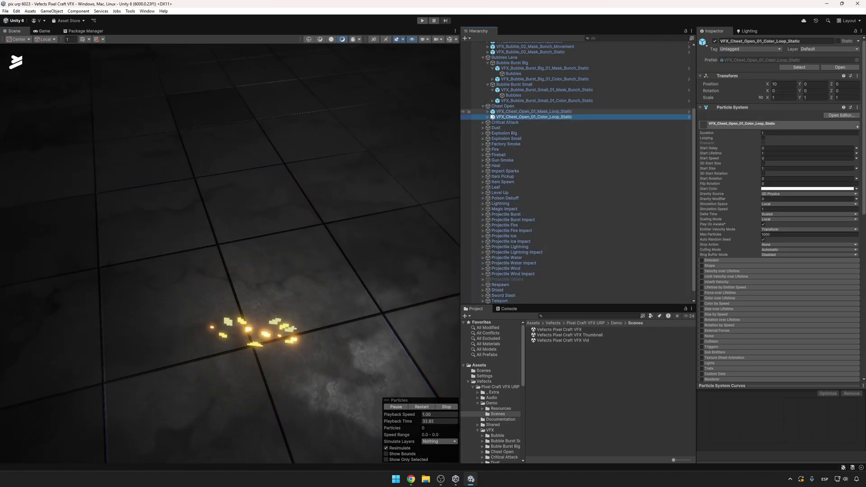
click(510, 116)
Step: Change the Chest Open emitter's Render Mode to Billboard in its Renderer module and preview it from different angles
scroll(721, 234, down, 3)
click(719, 336)
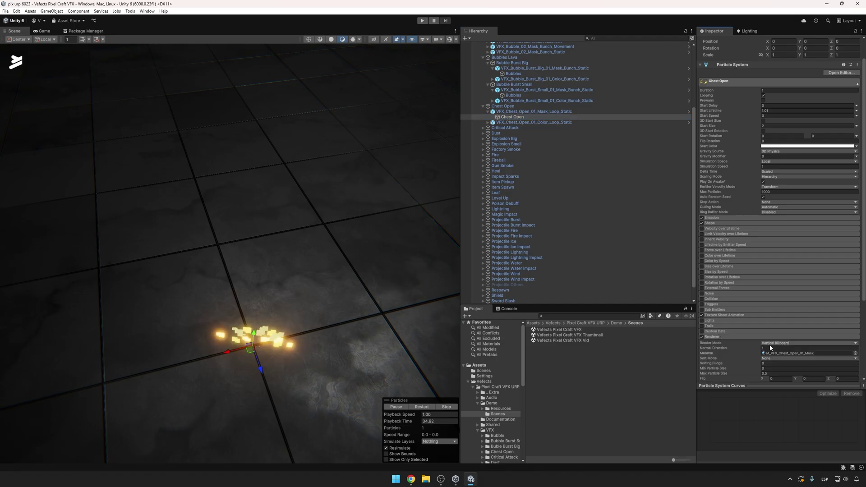
click(769, 343)
click(772, 350)
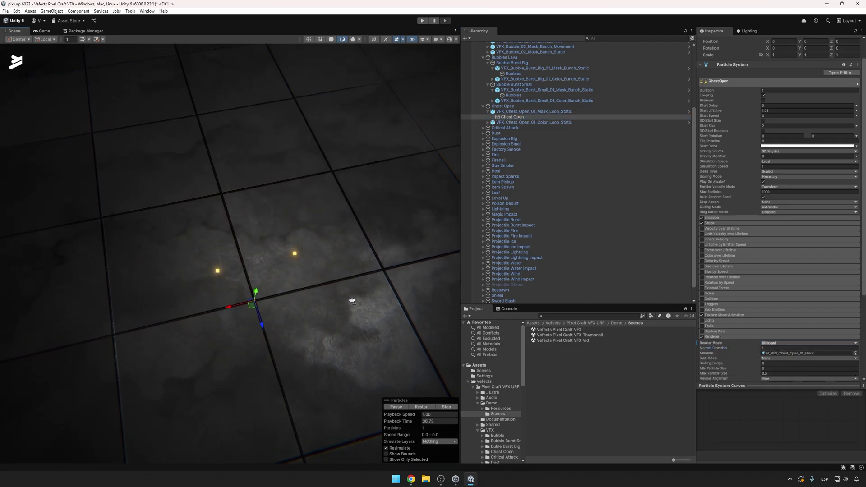
mouse_move(353, 303)
right_down()
mouse_move(358, 240)
mouse_move(342, 231)
mouse_move(328, 261)
mouse_move(356, 290)
right_up()
middle_drag(176, 310, 311, 291)
right_drag(311, 291, 356, 204)
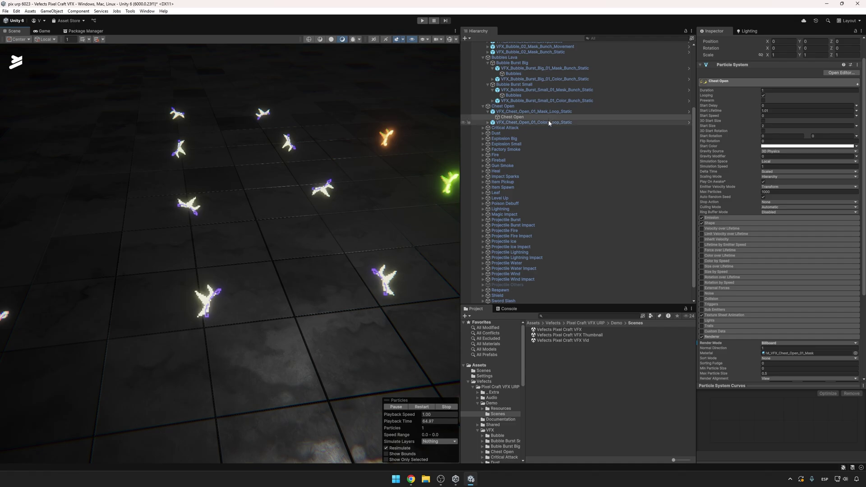
Step: Select VFX_Chest_Open_01_Color_Loop_Static and look over the neighbouring critical attack effects in the scene
double_click(548, 122)
right_drag(258, 245, 337, 220)
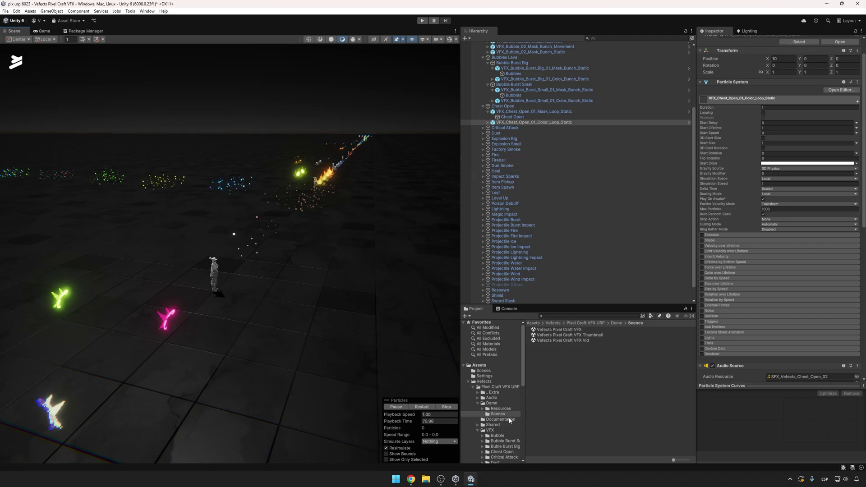
scroll(510, 420, down, 3)
right_drag(343, 217, 258, 307)
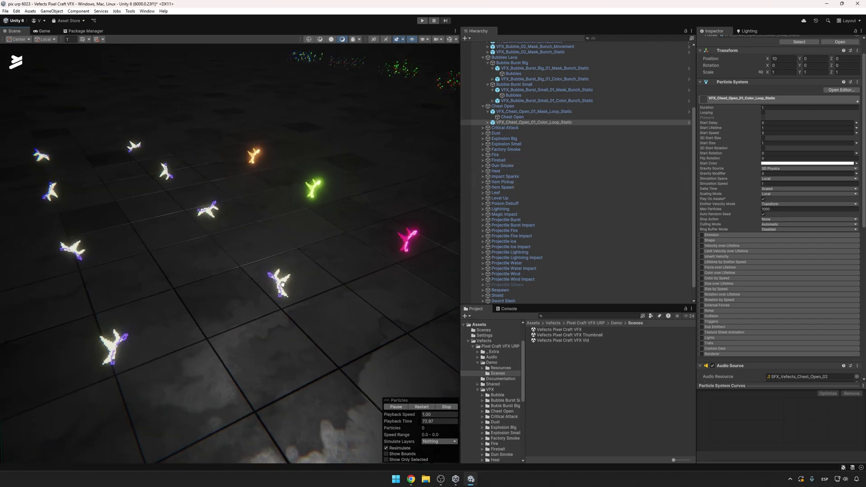
Step: Select VFX_Critical_Attack_01_Mask_Loop_Static_Flip in the scene, locate its prefab asset and open the prefab for editing
click(282, 283)
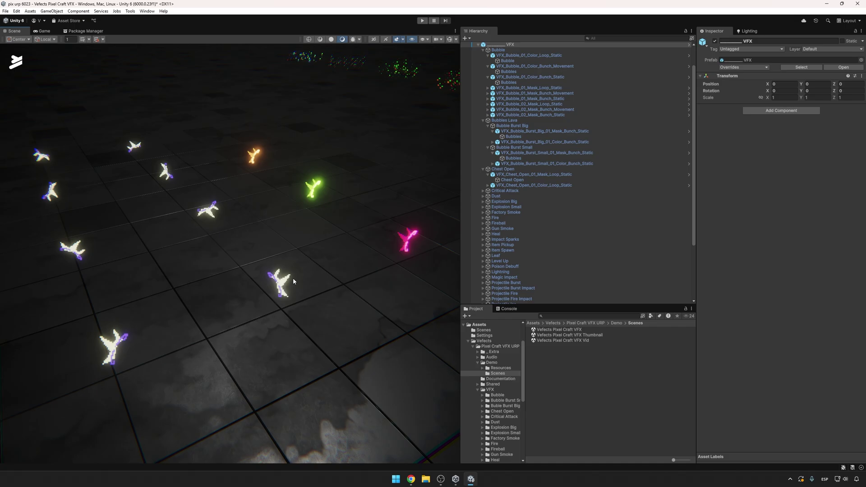
click(292, 282)
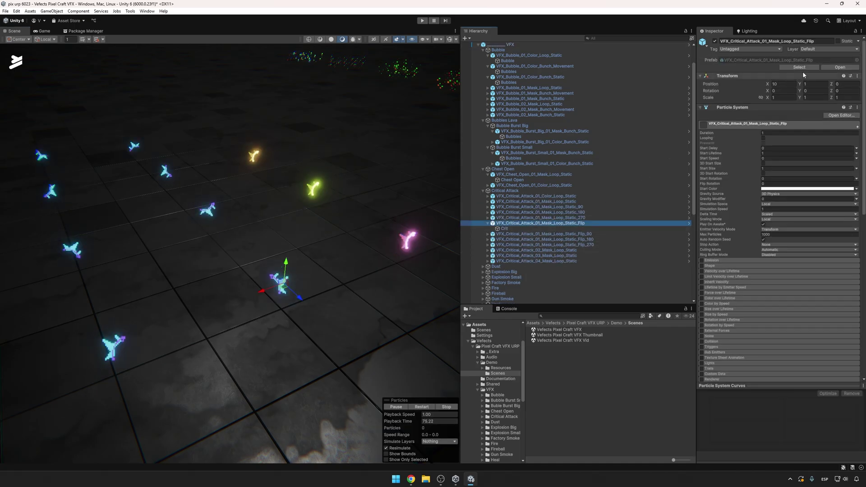
click(823, 67)
click(567, 47)
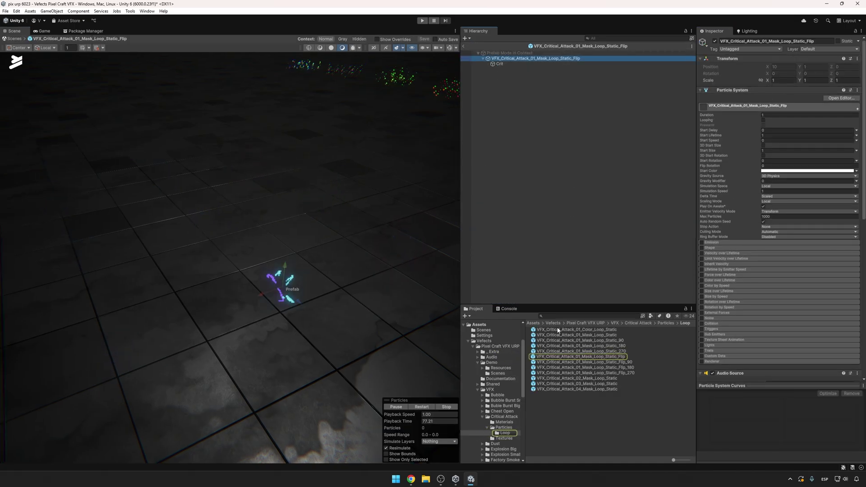
Step: Review the looping prefabs in the Critical Attack Loop folder and open the parent Particles folder
click(503, 433)
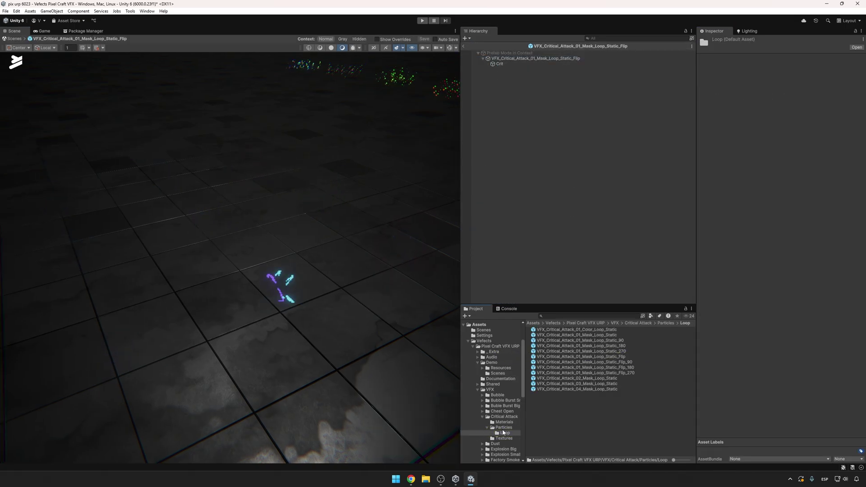
click(587, 332)
key(ctrl+a)
click(578, 430)
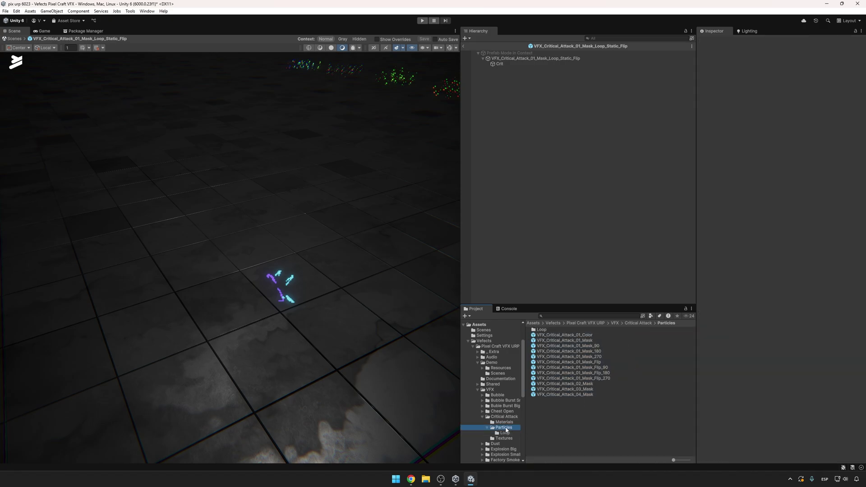
Step: Widen the project's folder tree and inspect the non-looping Critical Attack prefabs, including VFX_Critical_Attack_01_Mask_270
scroll(518, 411, down, 2)
drag(526, 404, 547, 404)
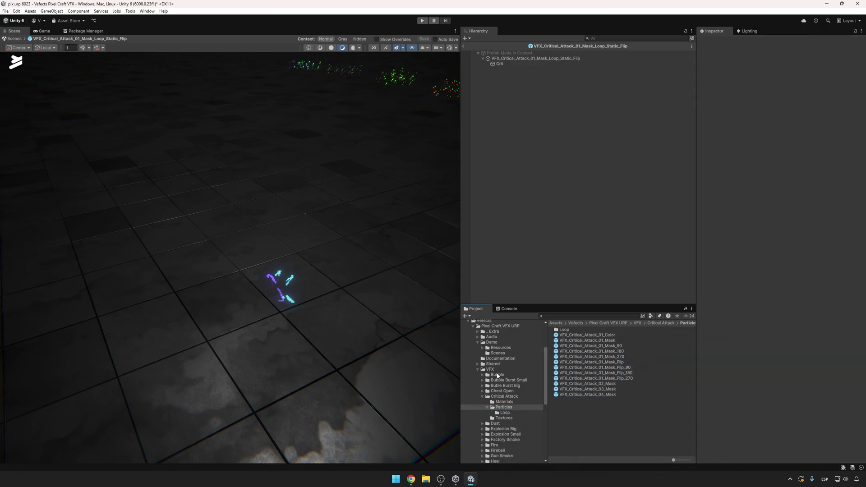
scroll(486, 383, down, 4)
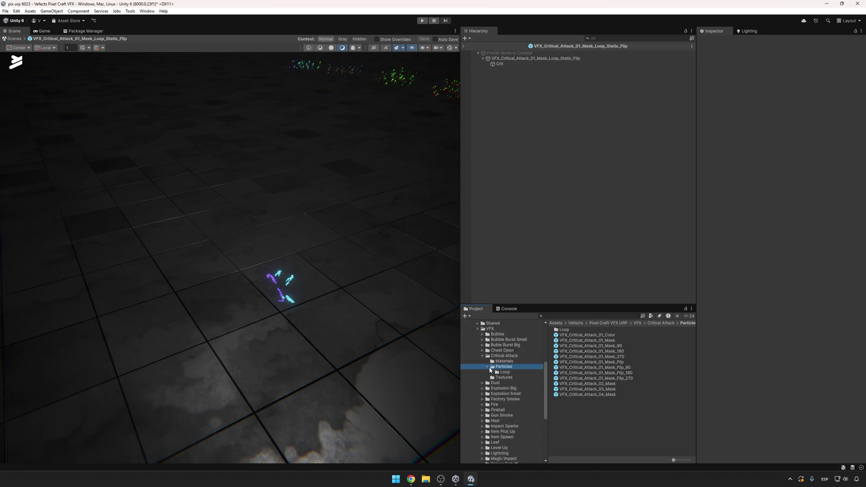
click(587, 336)
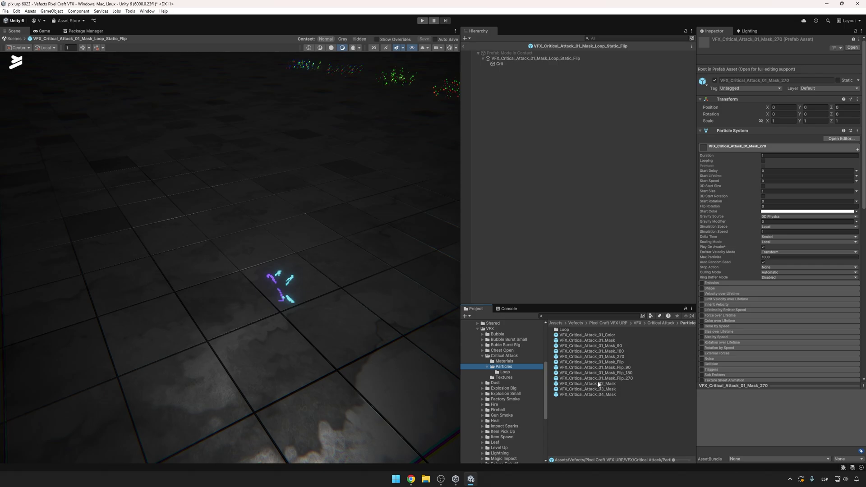
Step: Place VFX_Critical_Attack_01_Mask in the opened prefab beside the looping effect, raise it to Y 0.518 and preview it
right_drag(348, 354, 372, 356)
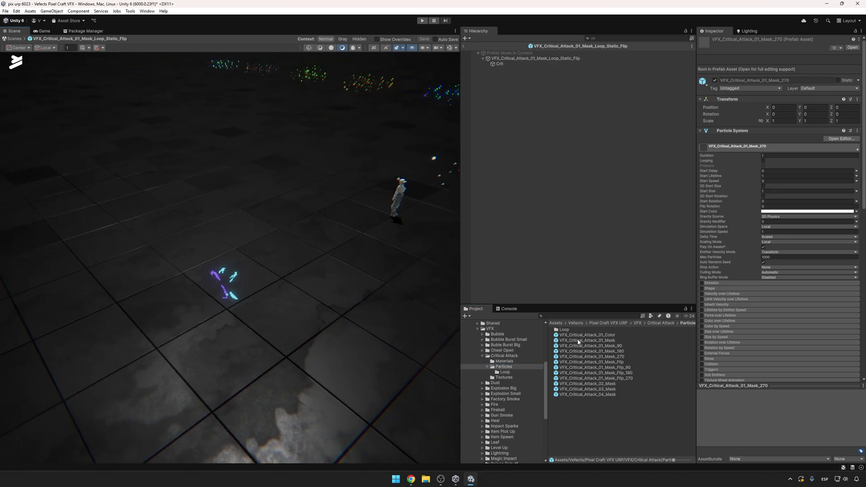
drag(372, 344, 372, 343)
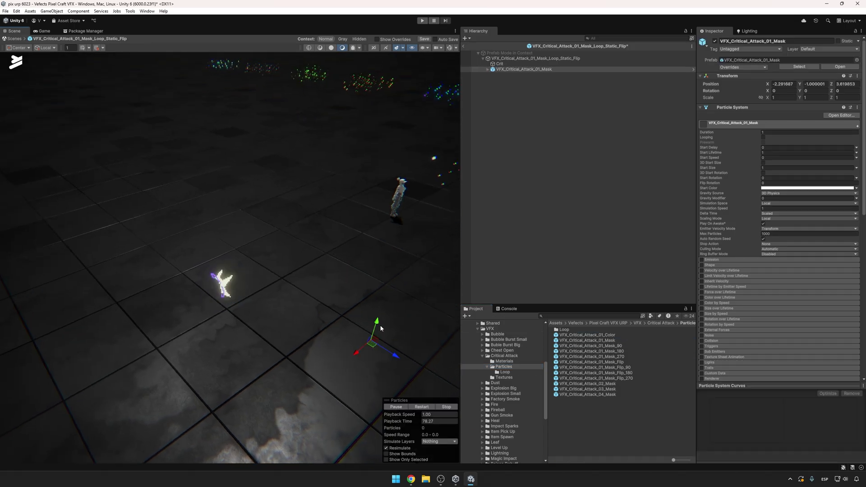
right_drag(367, 342, 397, 339)
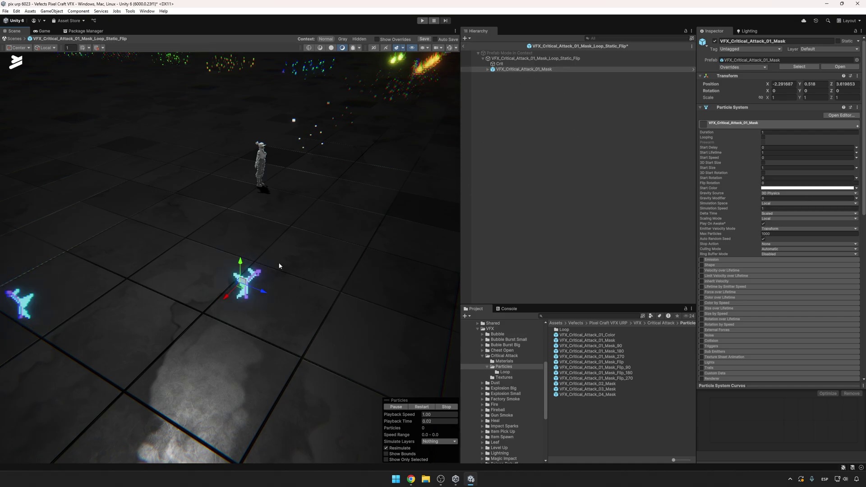
key(f)
alt+drag(396, 222, 375, 239)
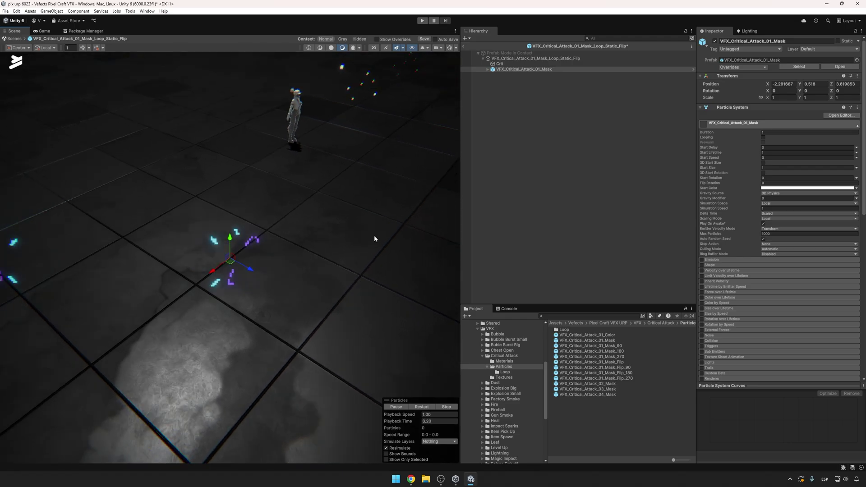